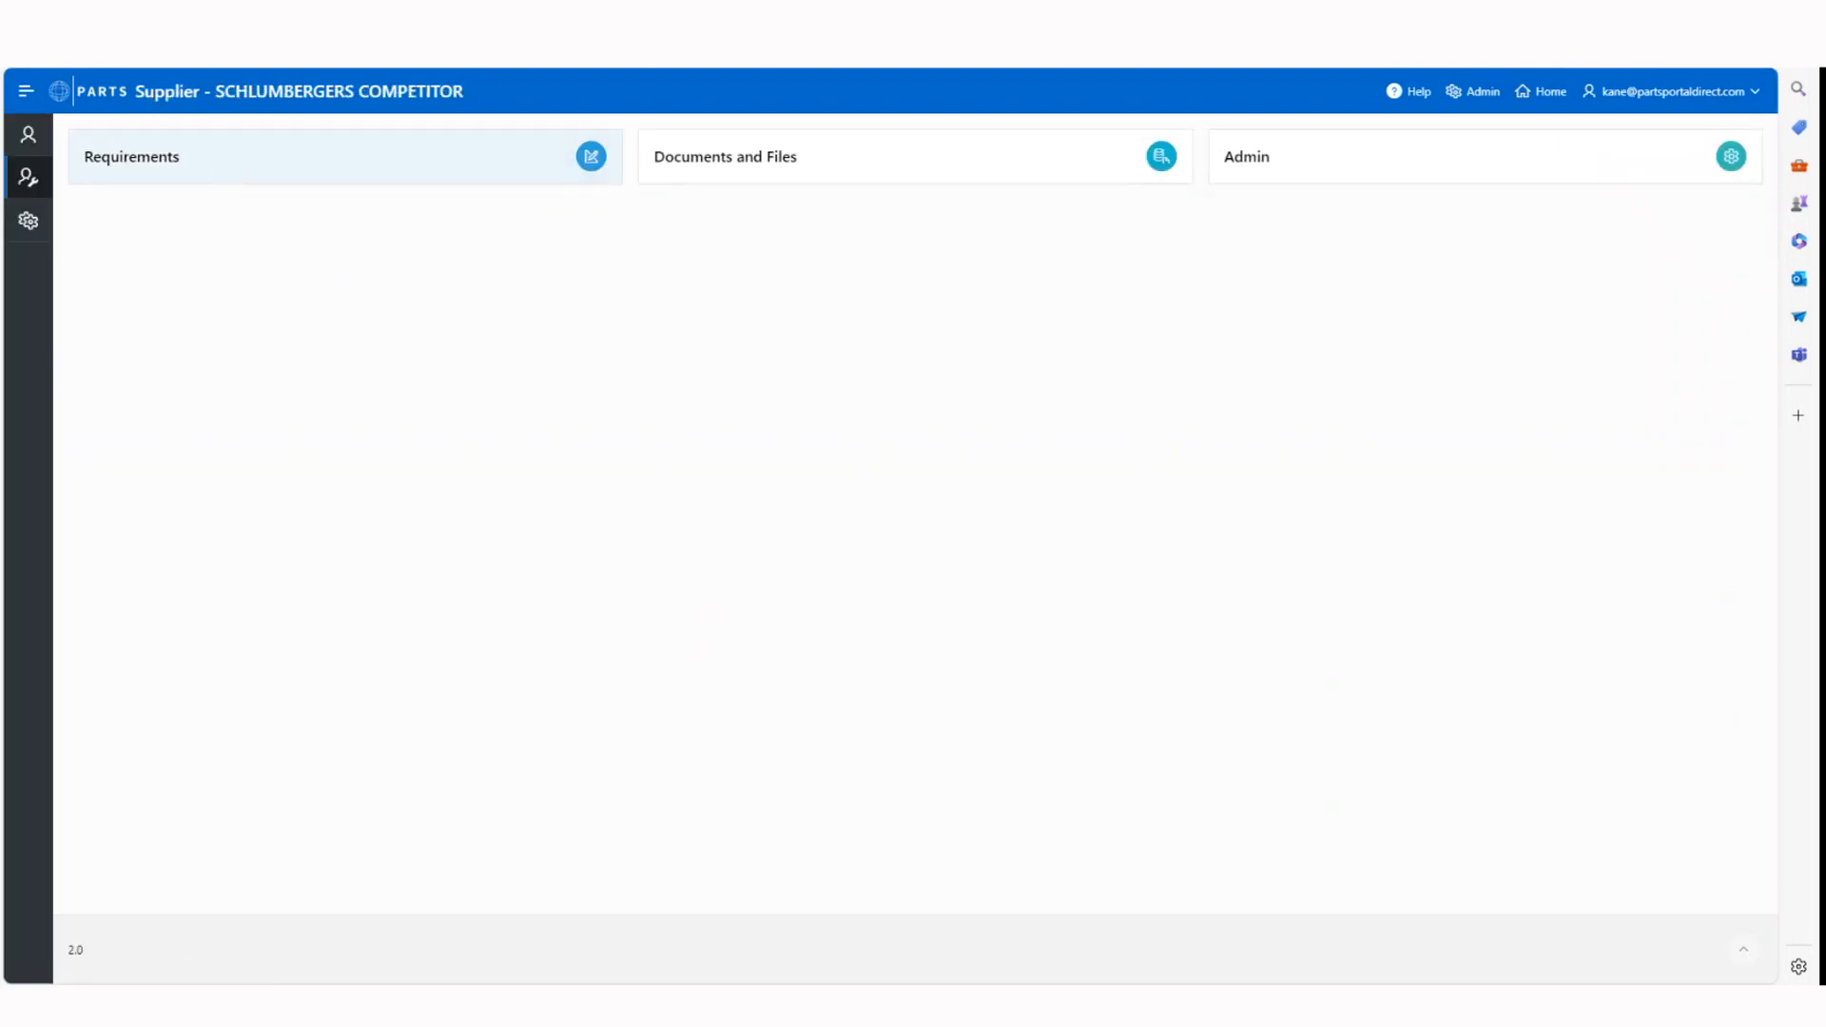
# Start a new clarification request on the supplier's Reference 123 requirement, PROVISION OF SERVICES XYZ
pyautogui.click(285, 157)
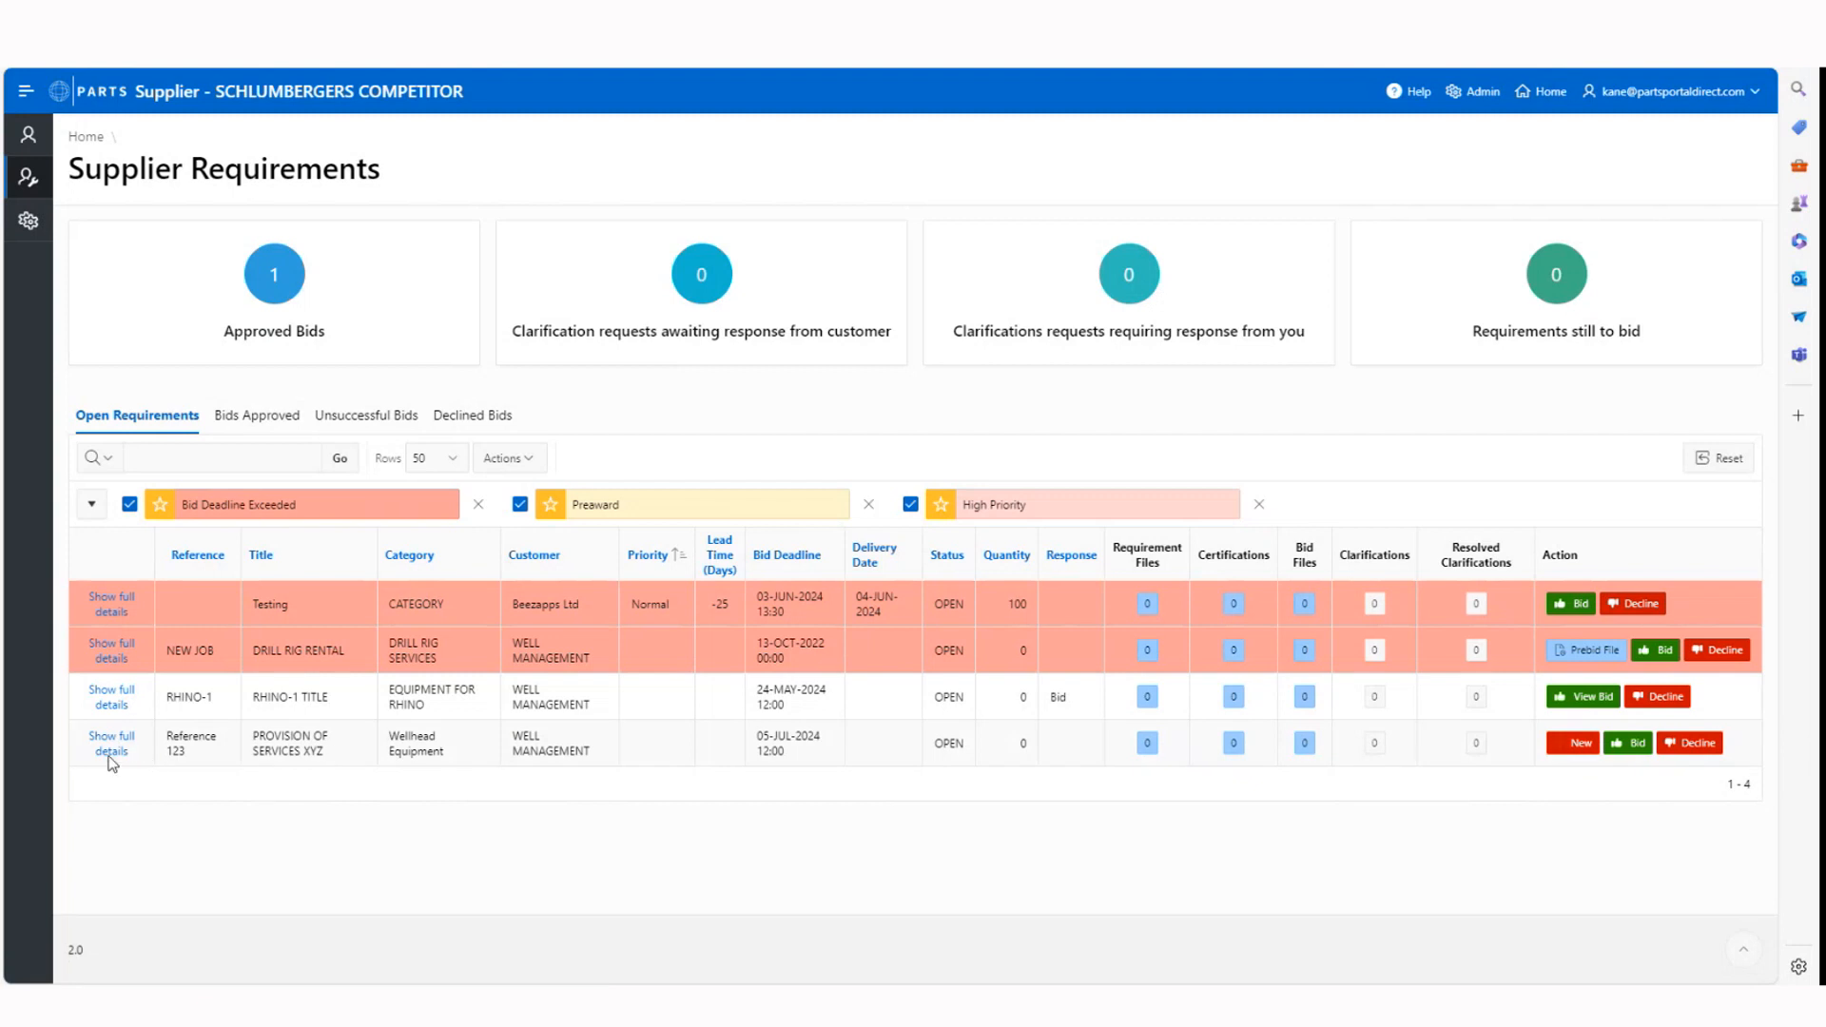
pyautogui.click(1374, 742)
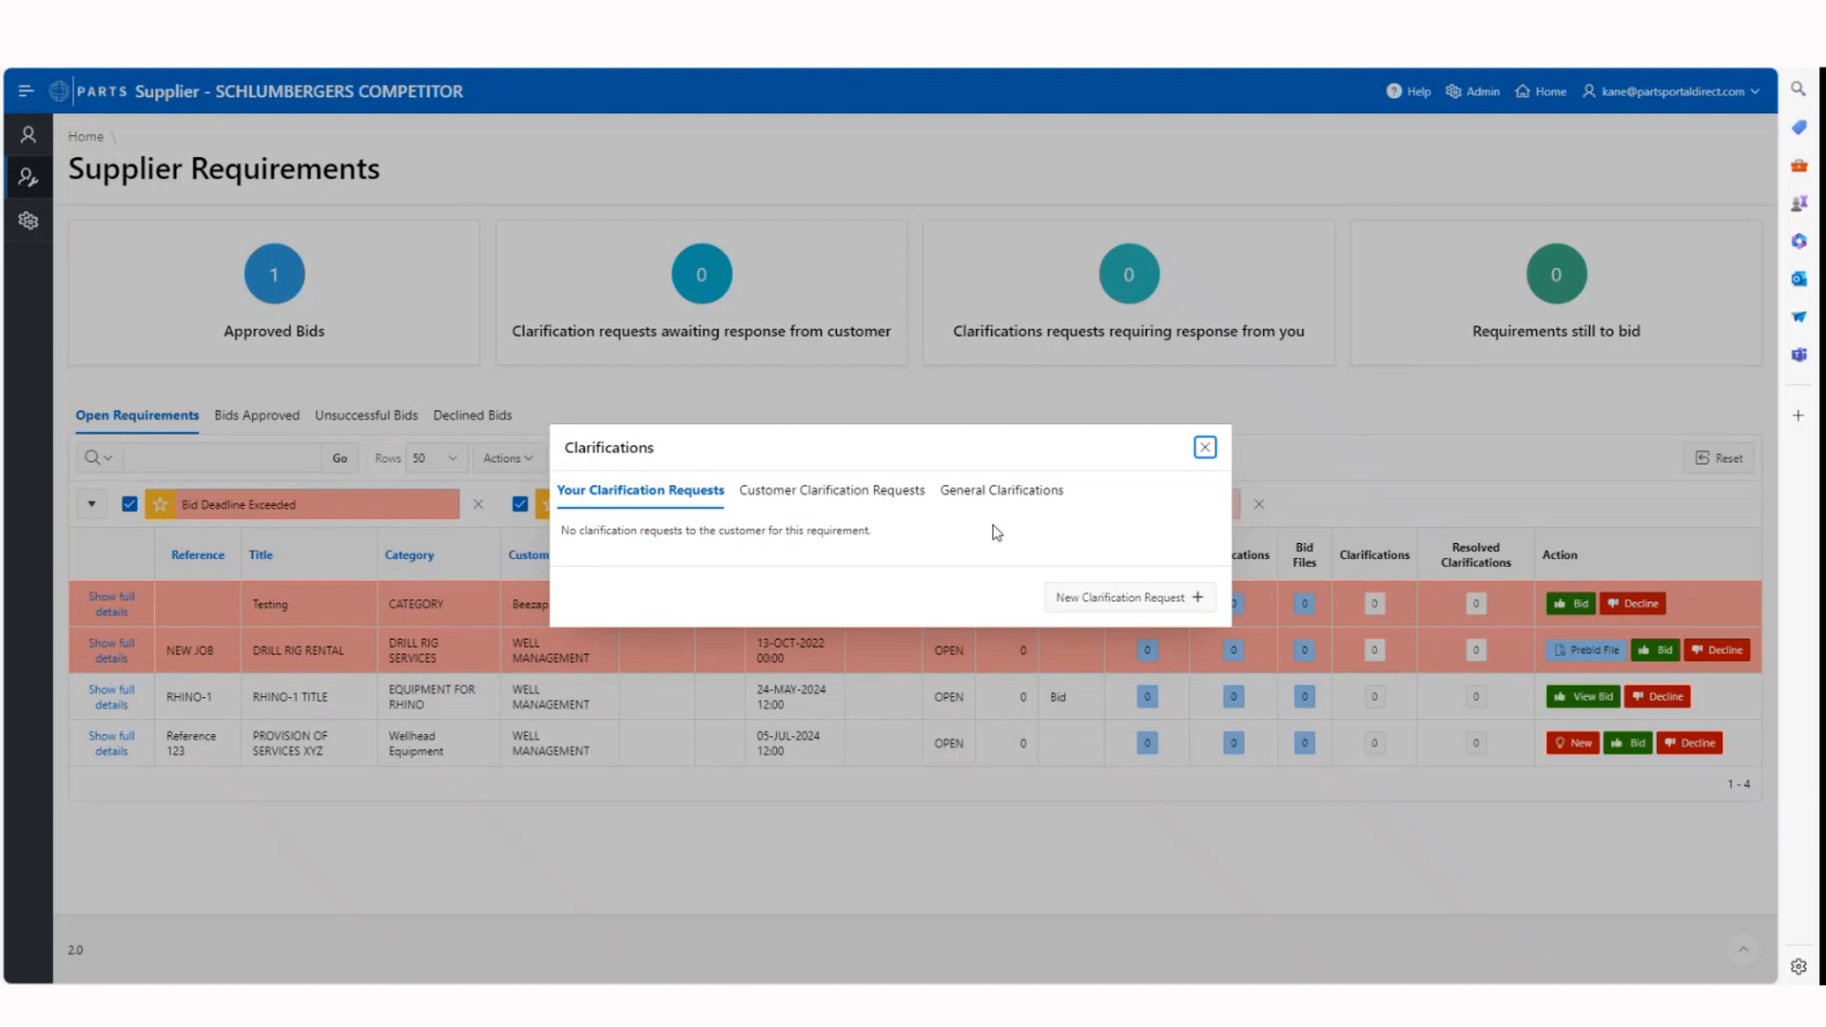
pyautogui.click(1114, 599)
# Enter "Please confirm if the closing date of this tender can be extended?", send the request to the customer and close the clarifications
pyautogui.click(657, 470)
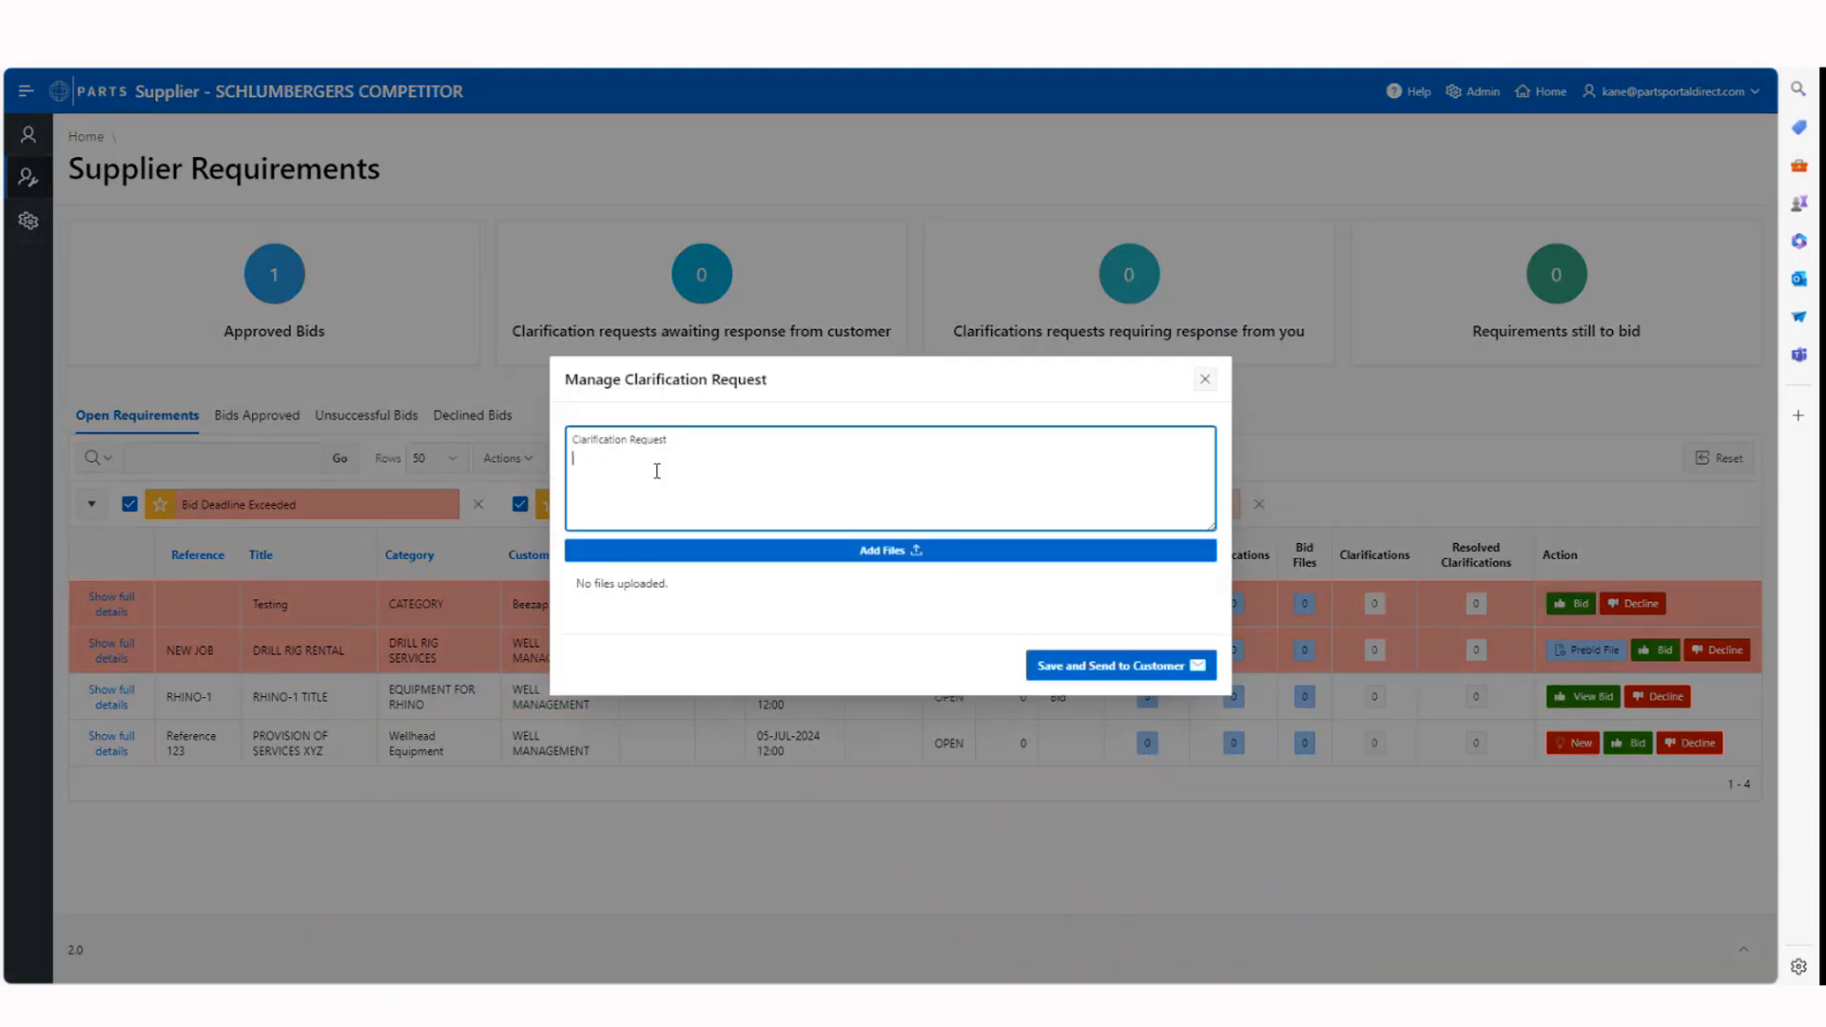
pyautogui.press('capslock')
pyautogui.write('Please ')
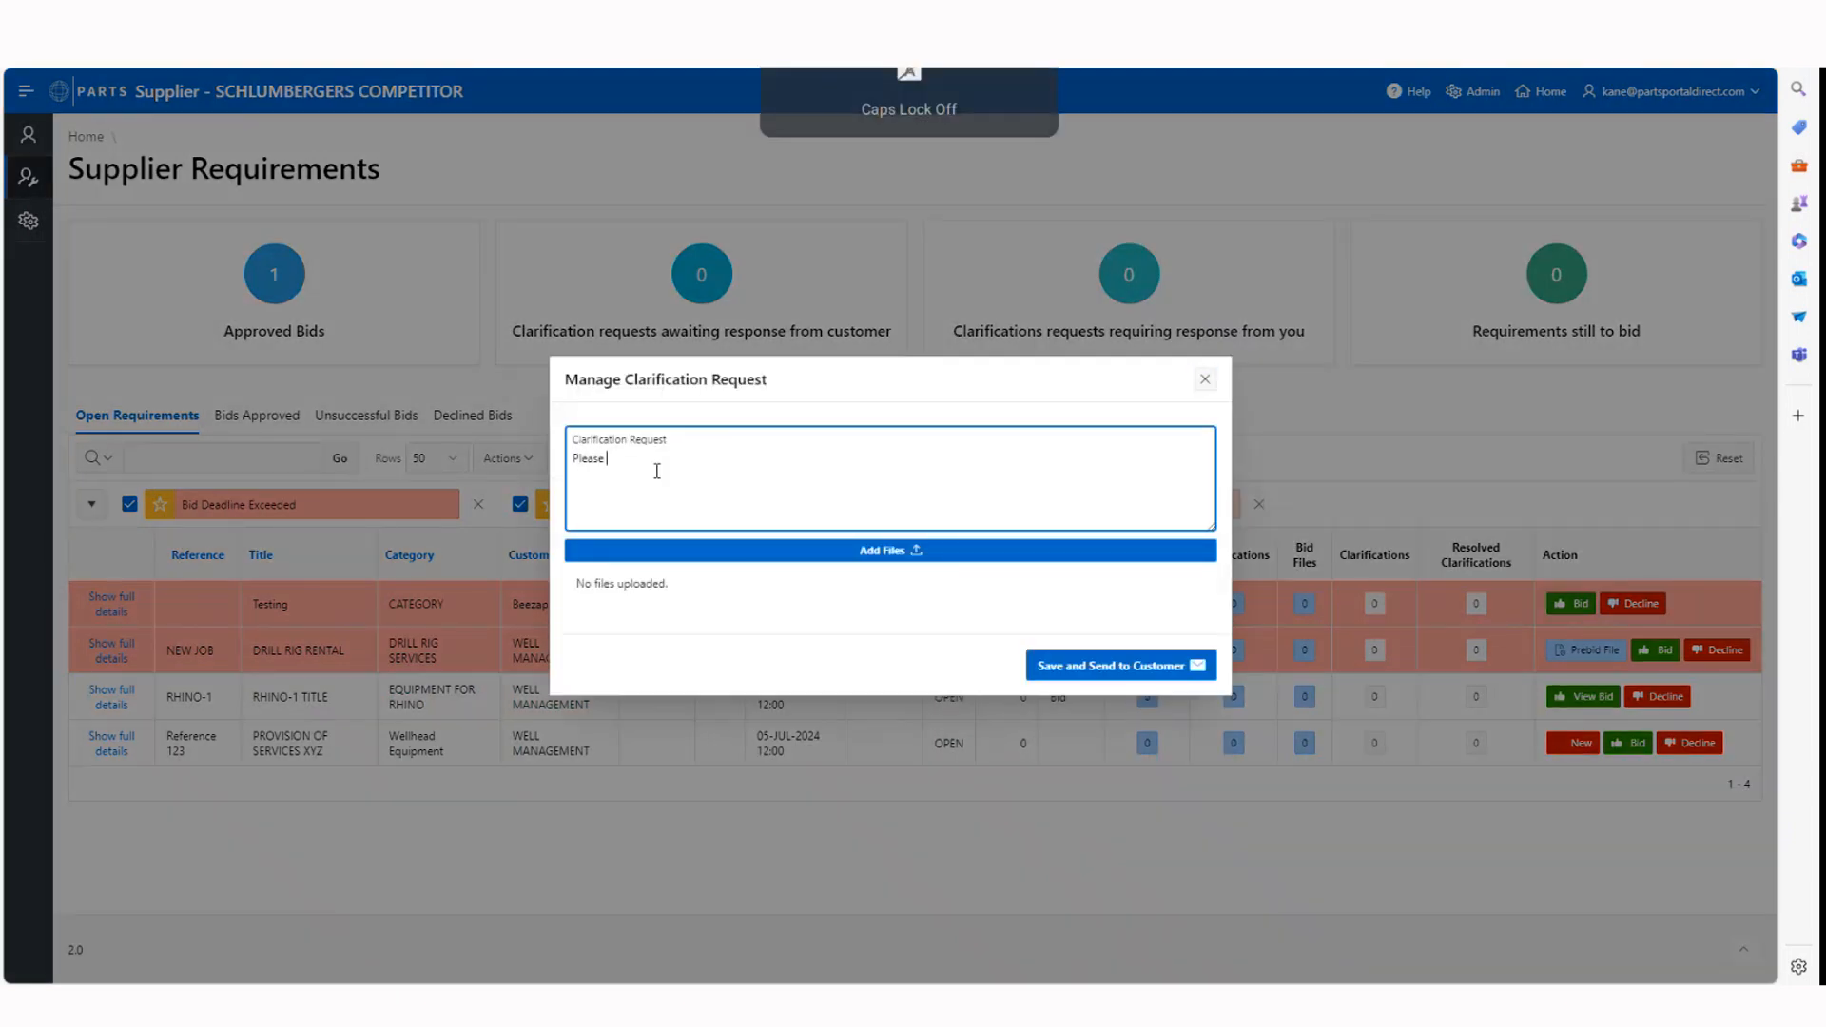
pyautogui.write('confirm ')
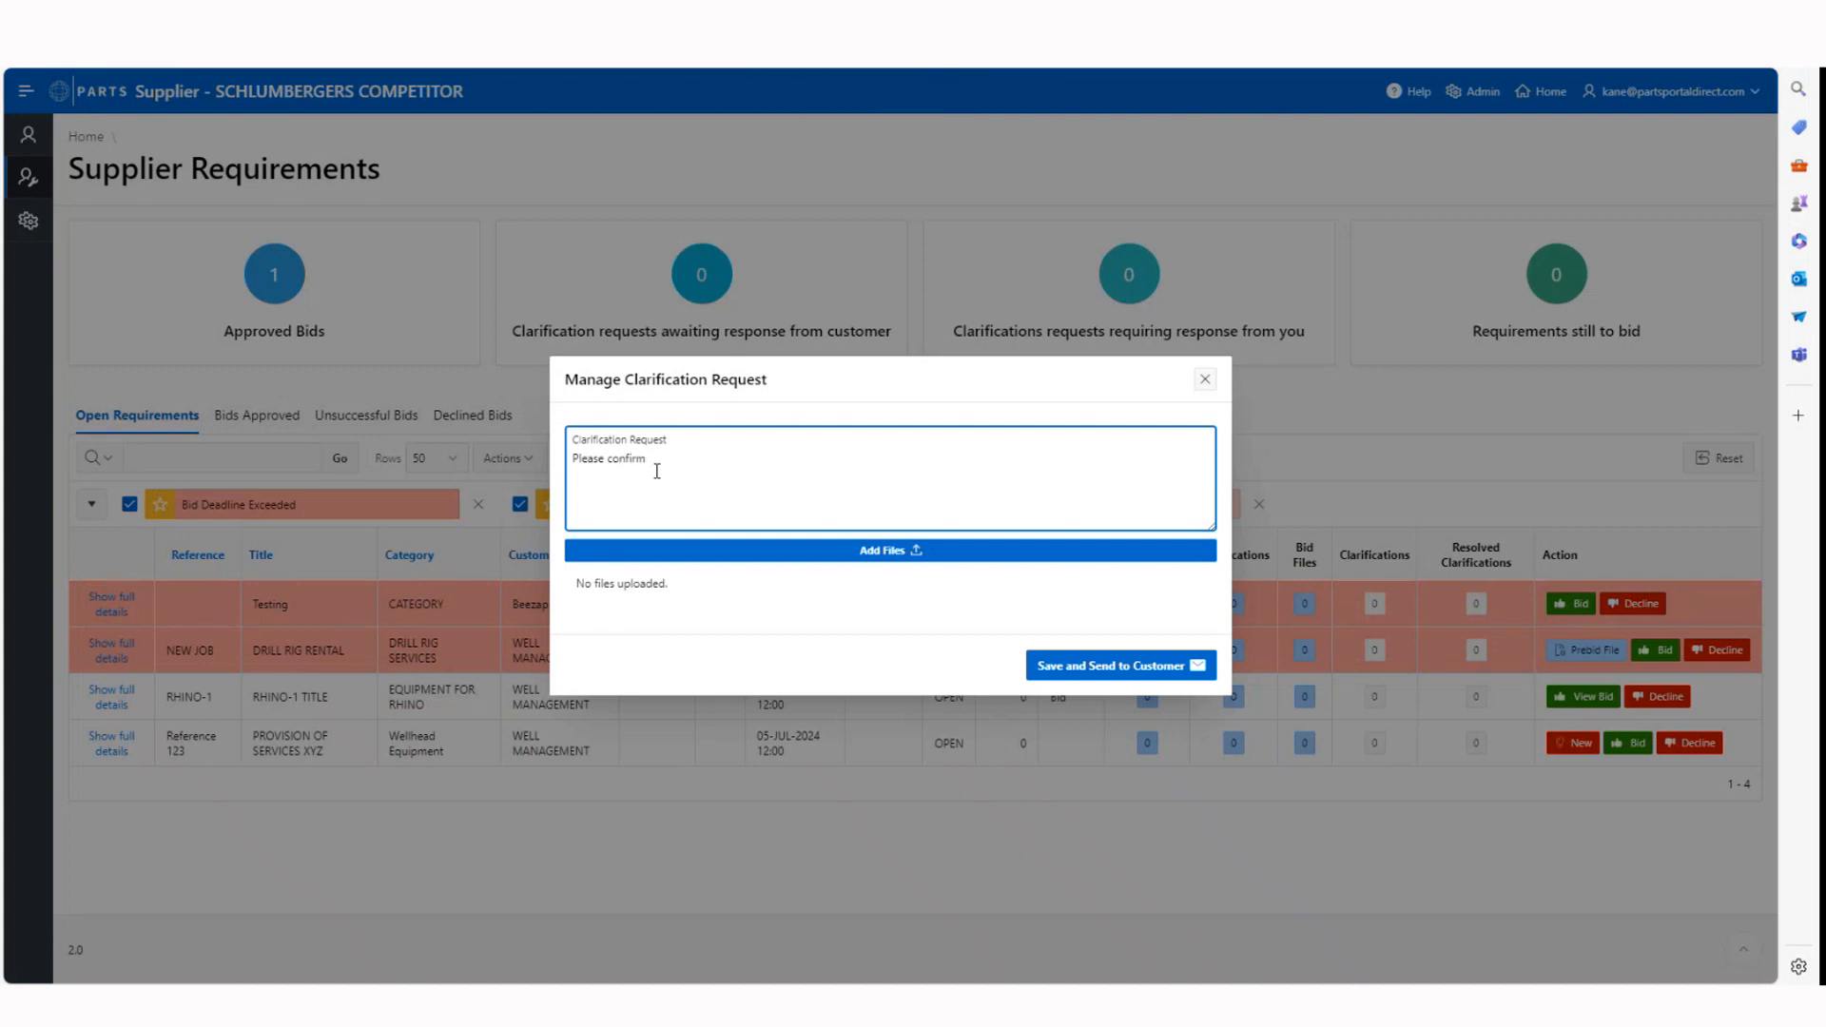
pyautogui.write('if the closing date of this tender can be extended?')
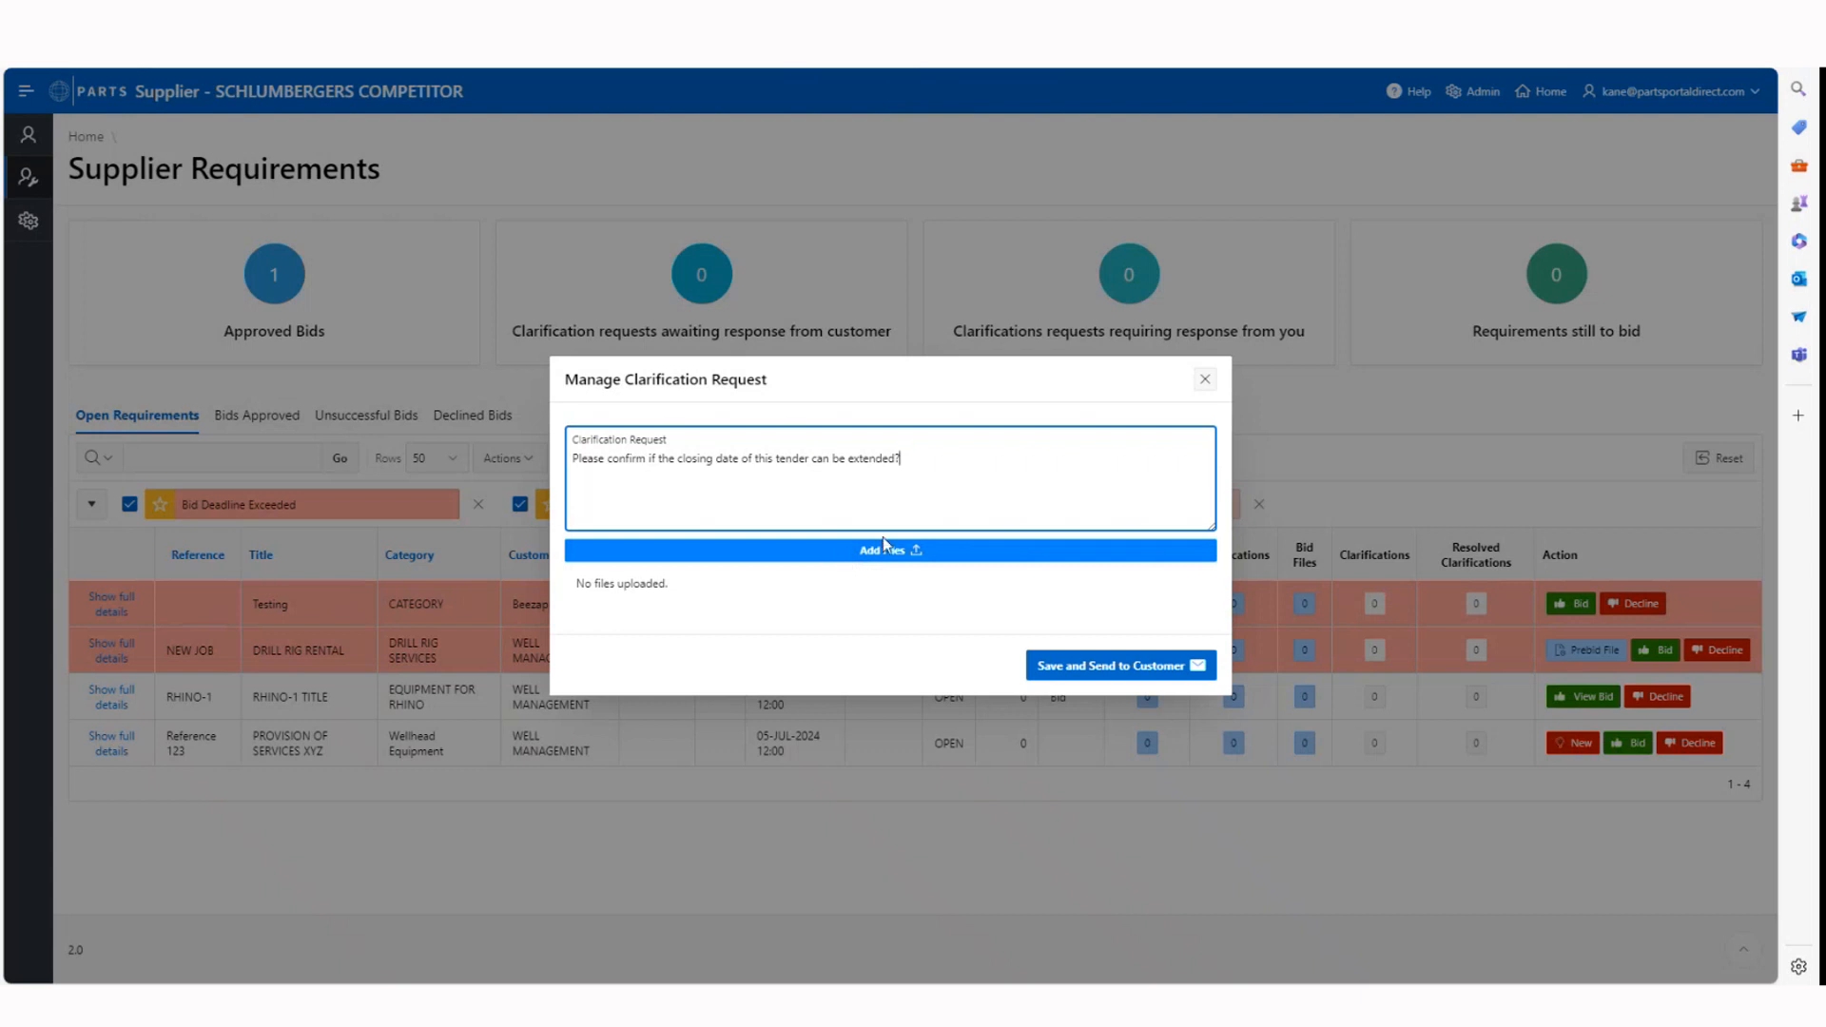
pyautogui.click(1100, 668)
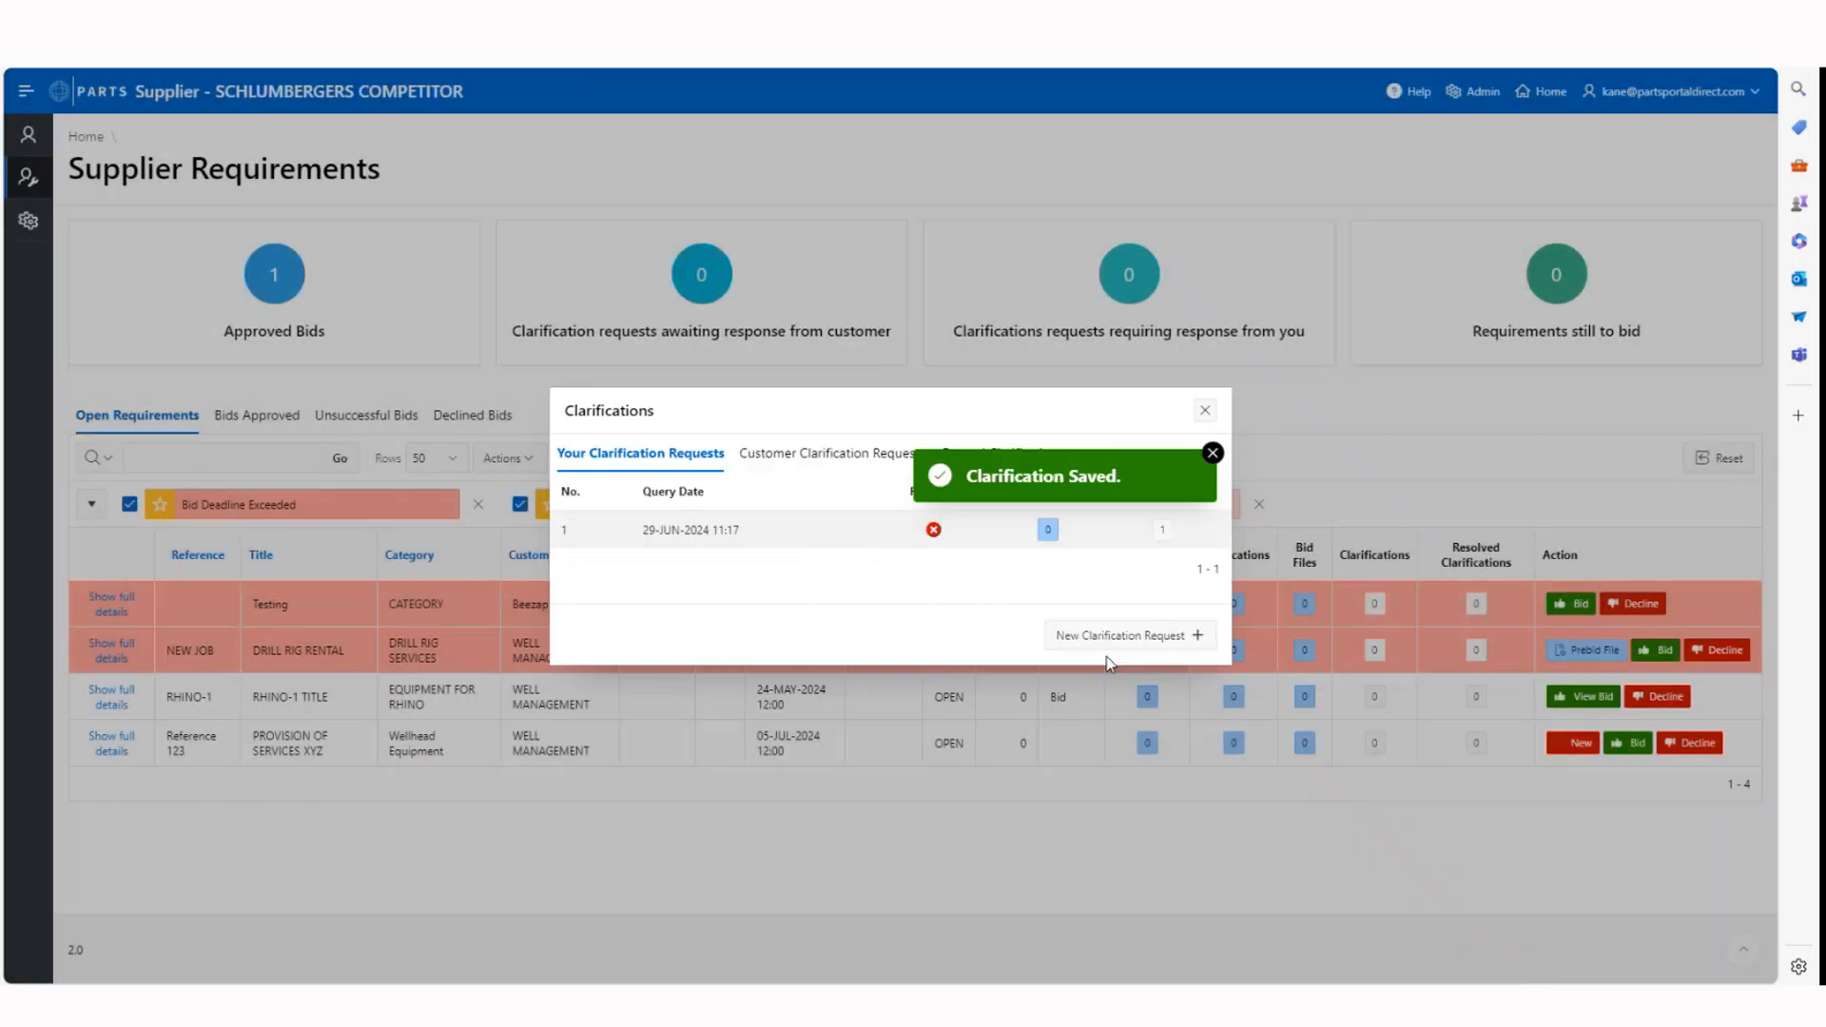
pyautogui.click(1212, 455)
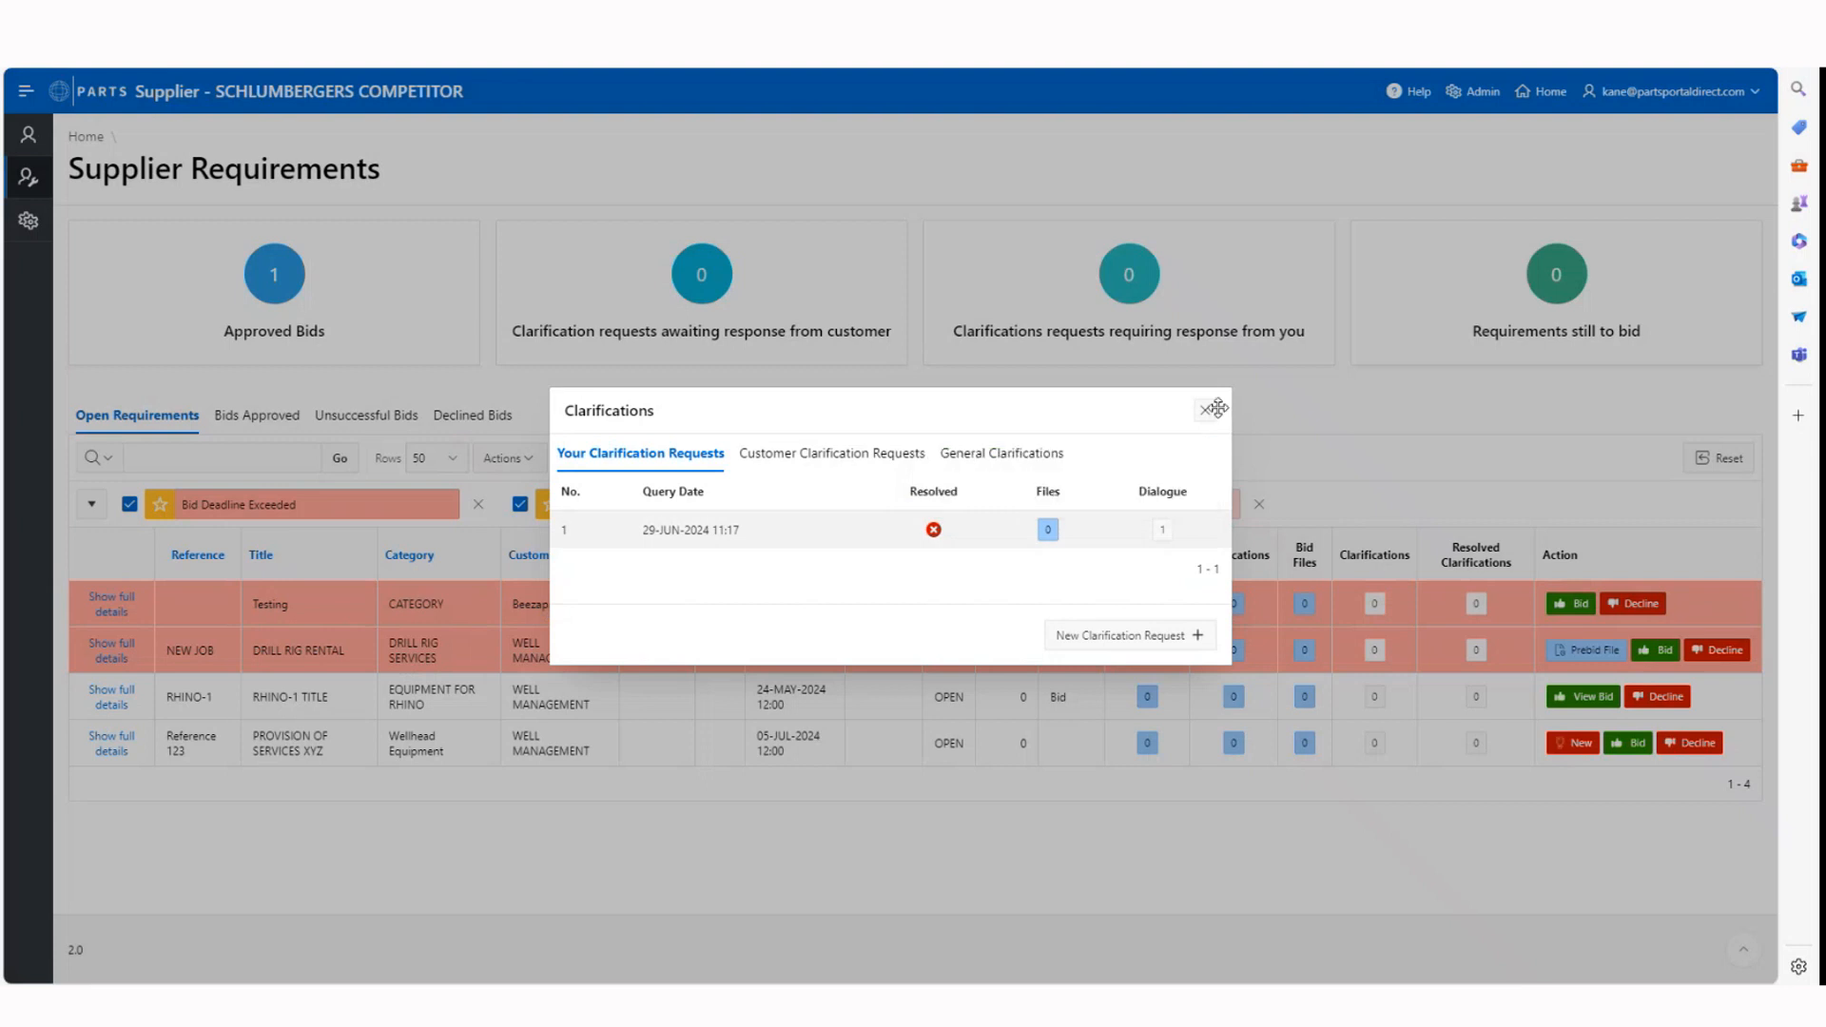
pyautogui.click(1205, 411)
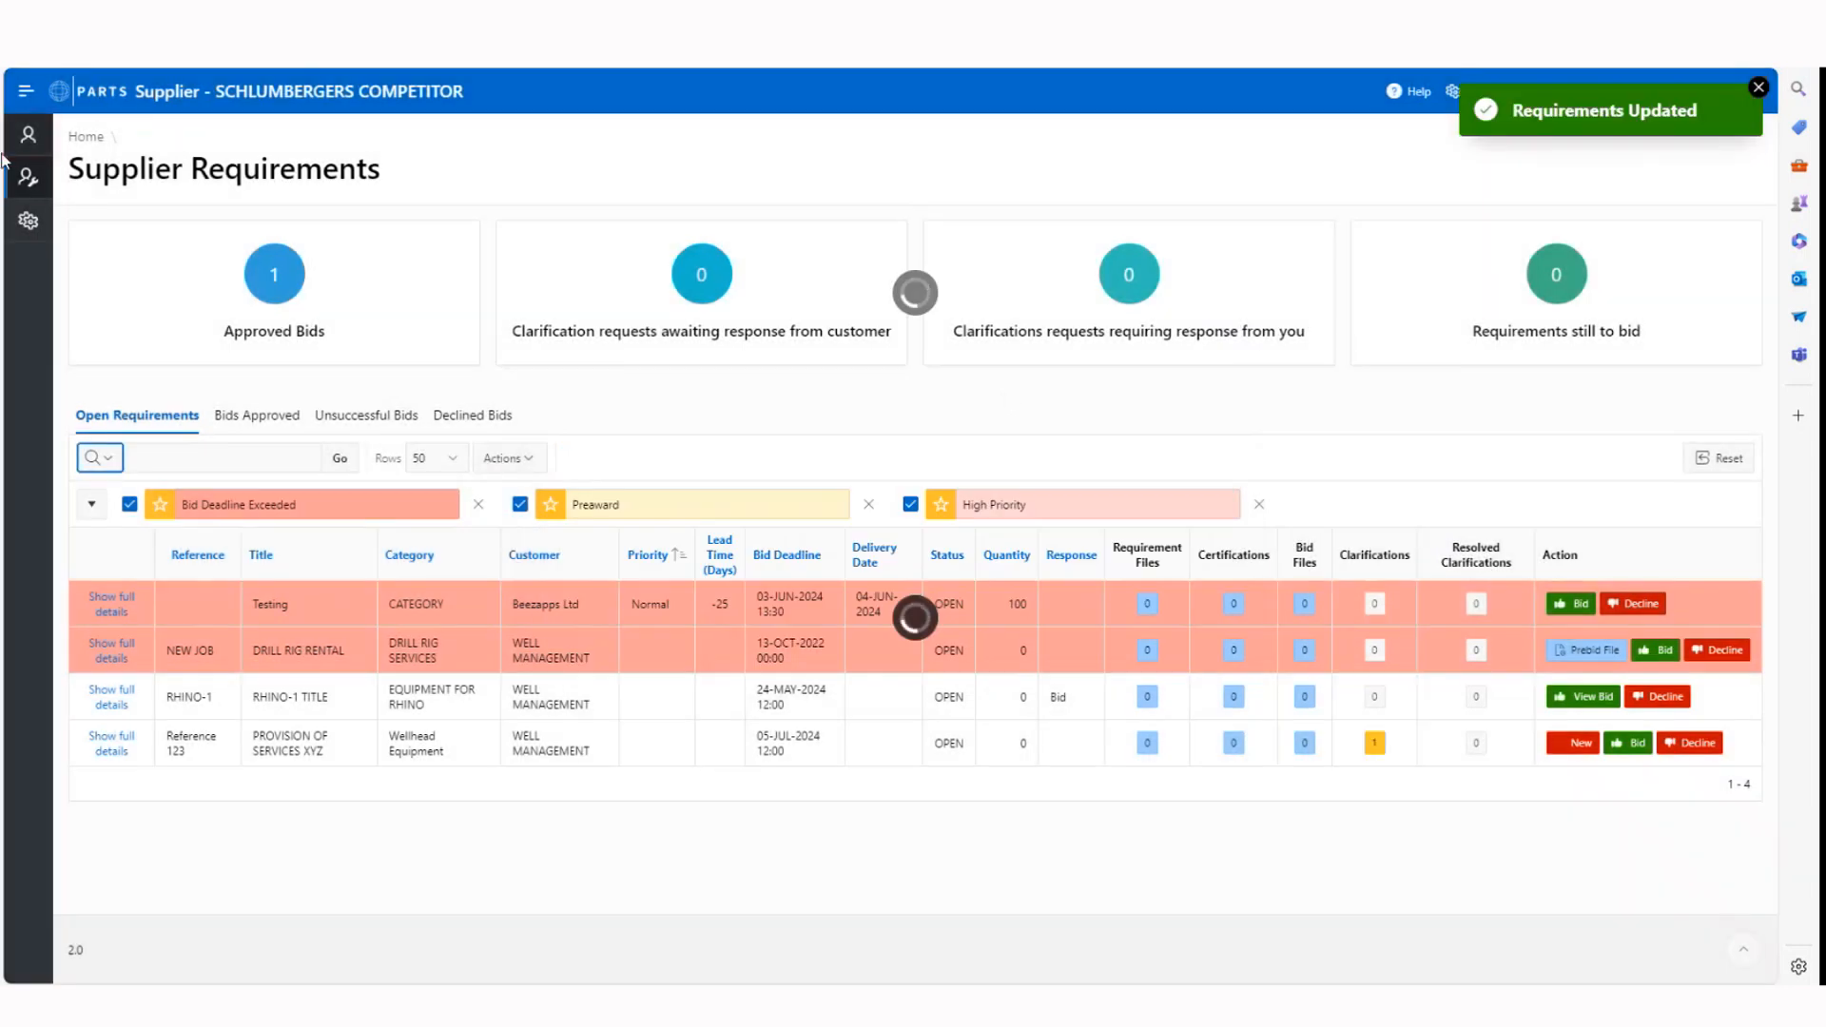
# Switch to the customer side and open the dialogue of the open clarification on the Reference 123 requirement
pyautogui.click(28, 135)
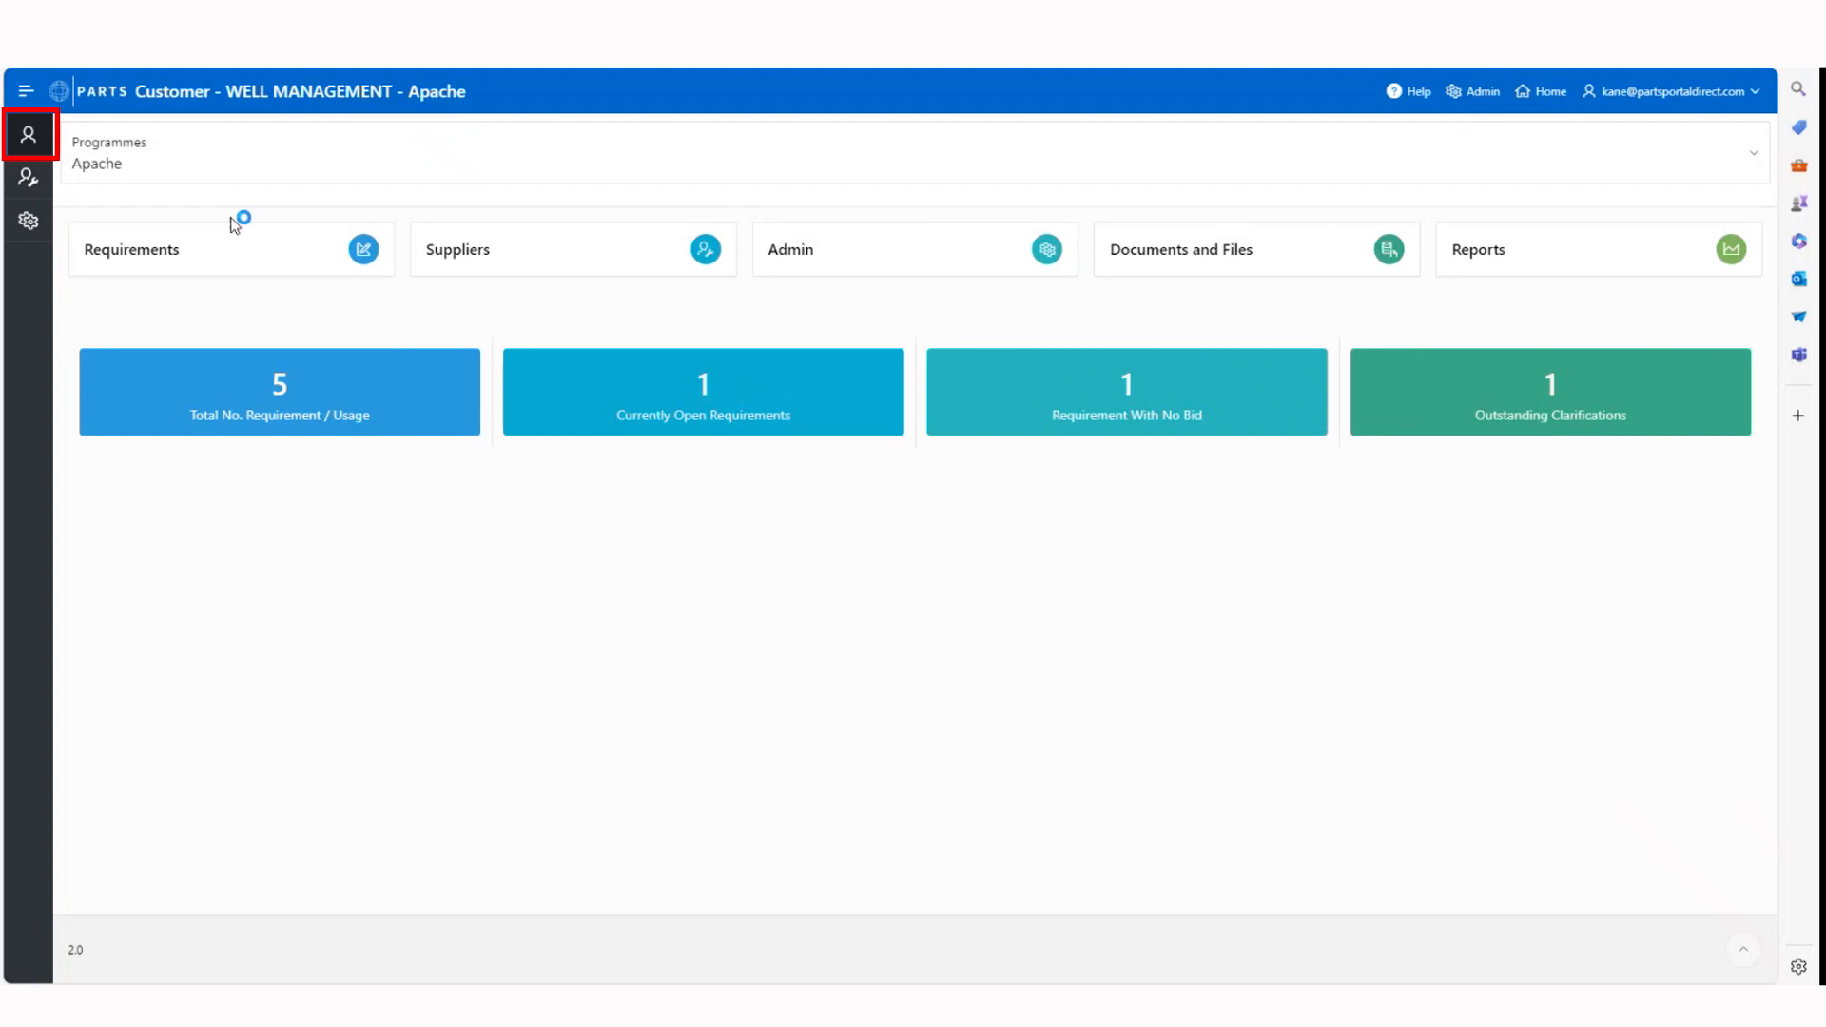
pyautogui.click(218, 274)
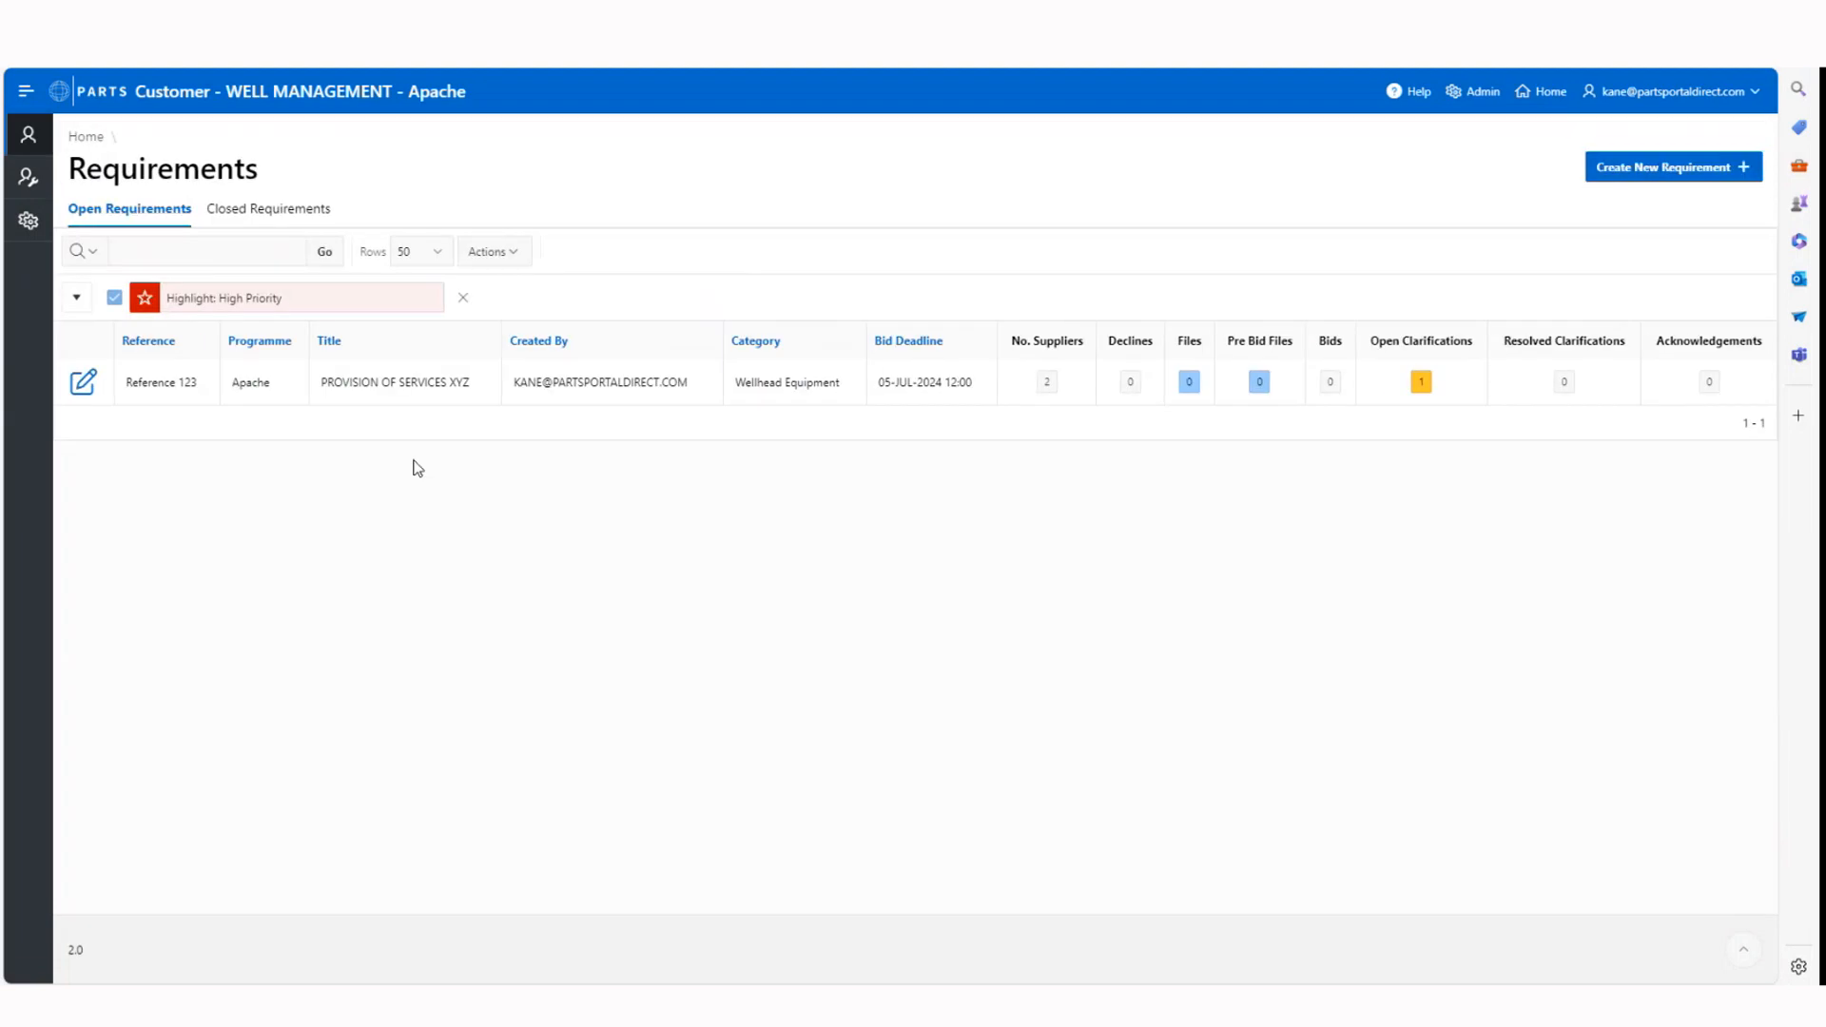
pyautogui.click(1421, 384)
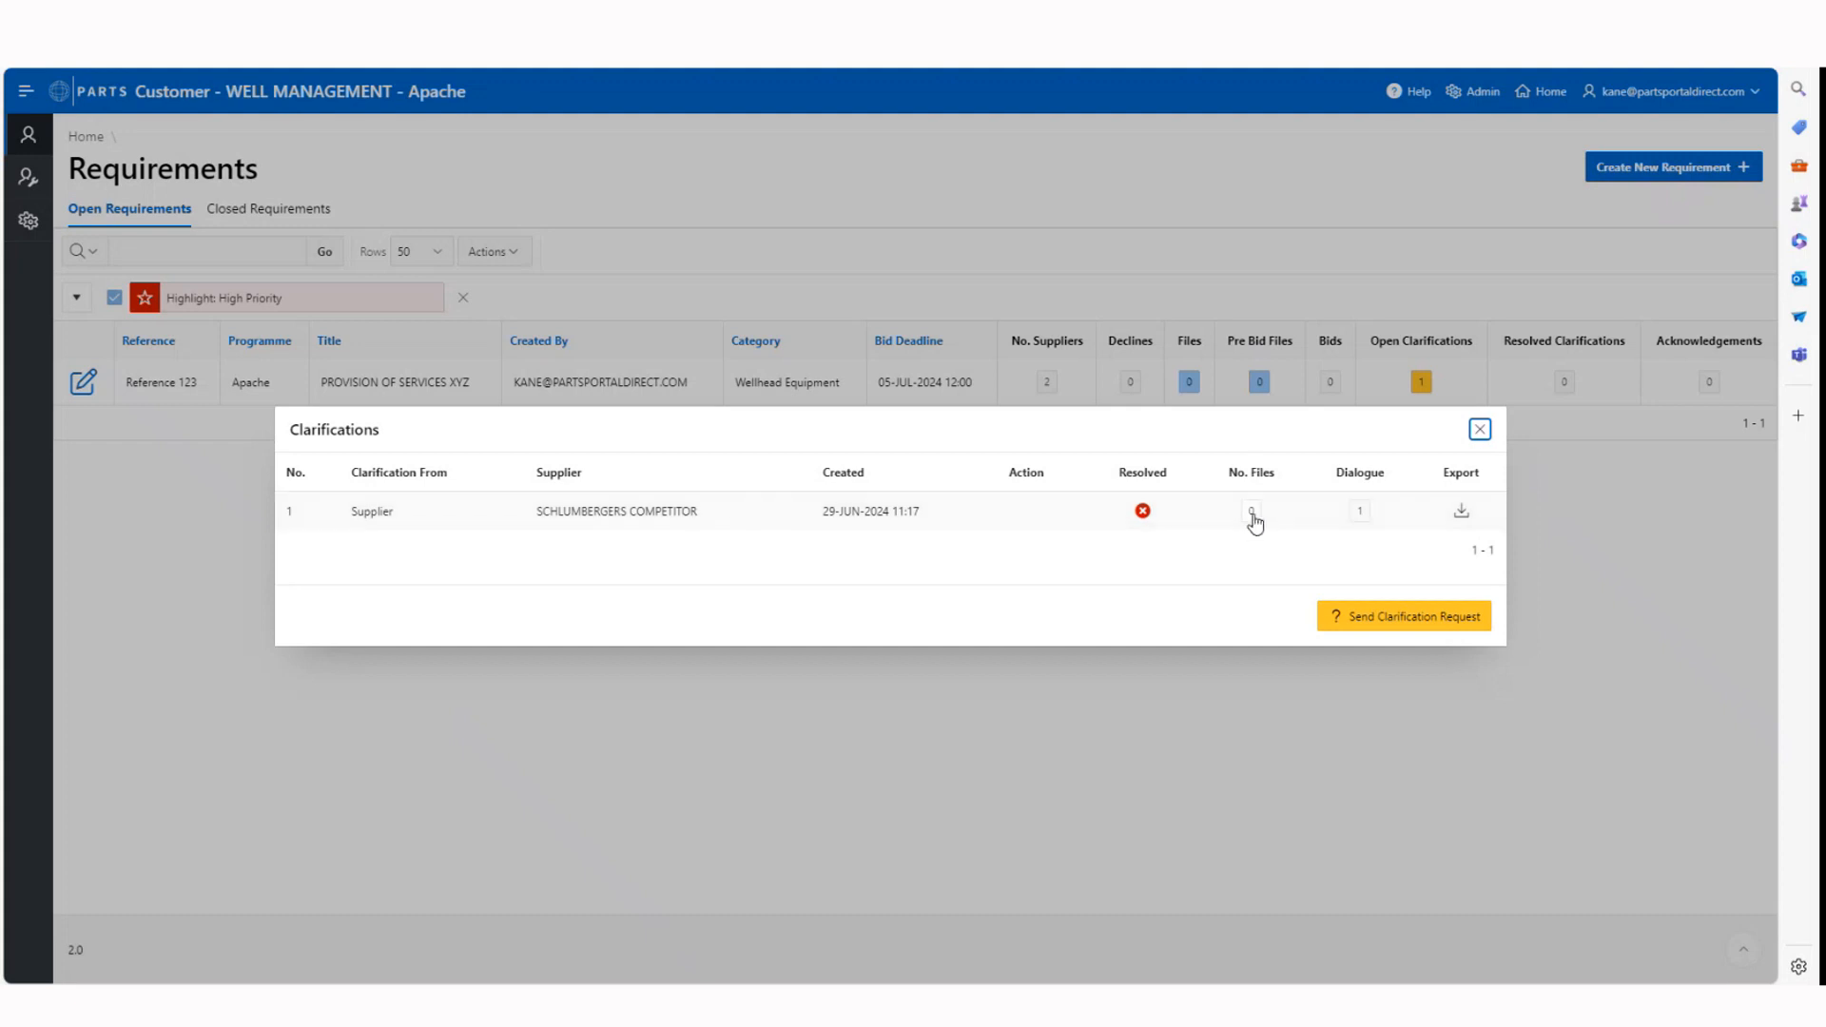
pyautogui.click(1359, 514)
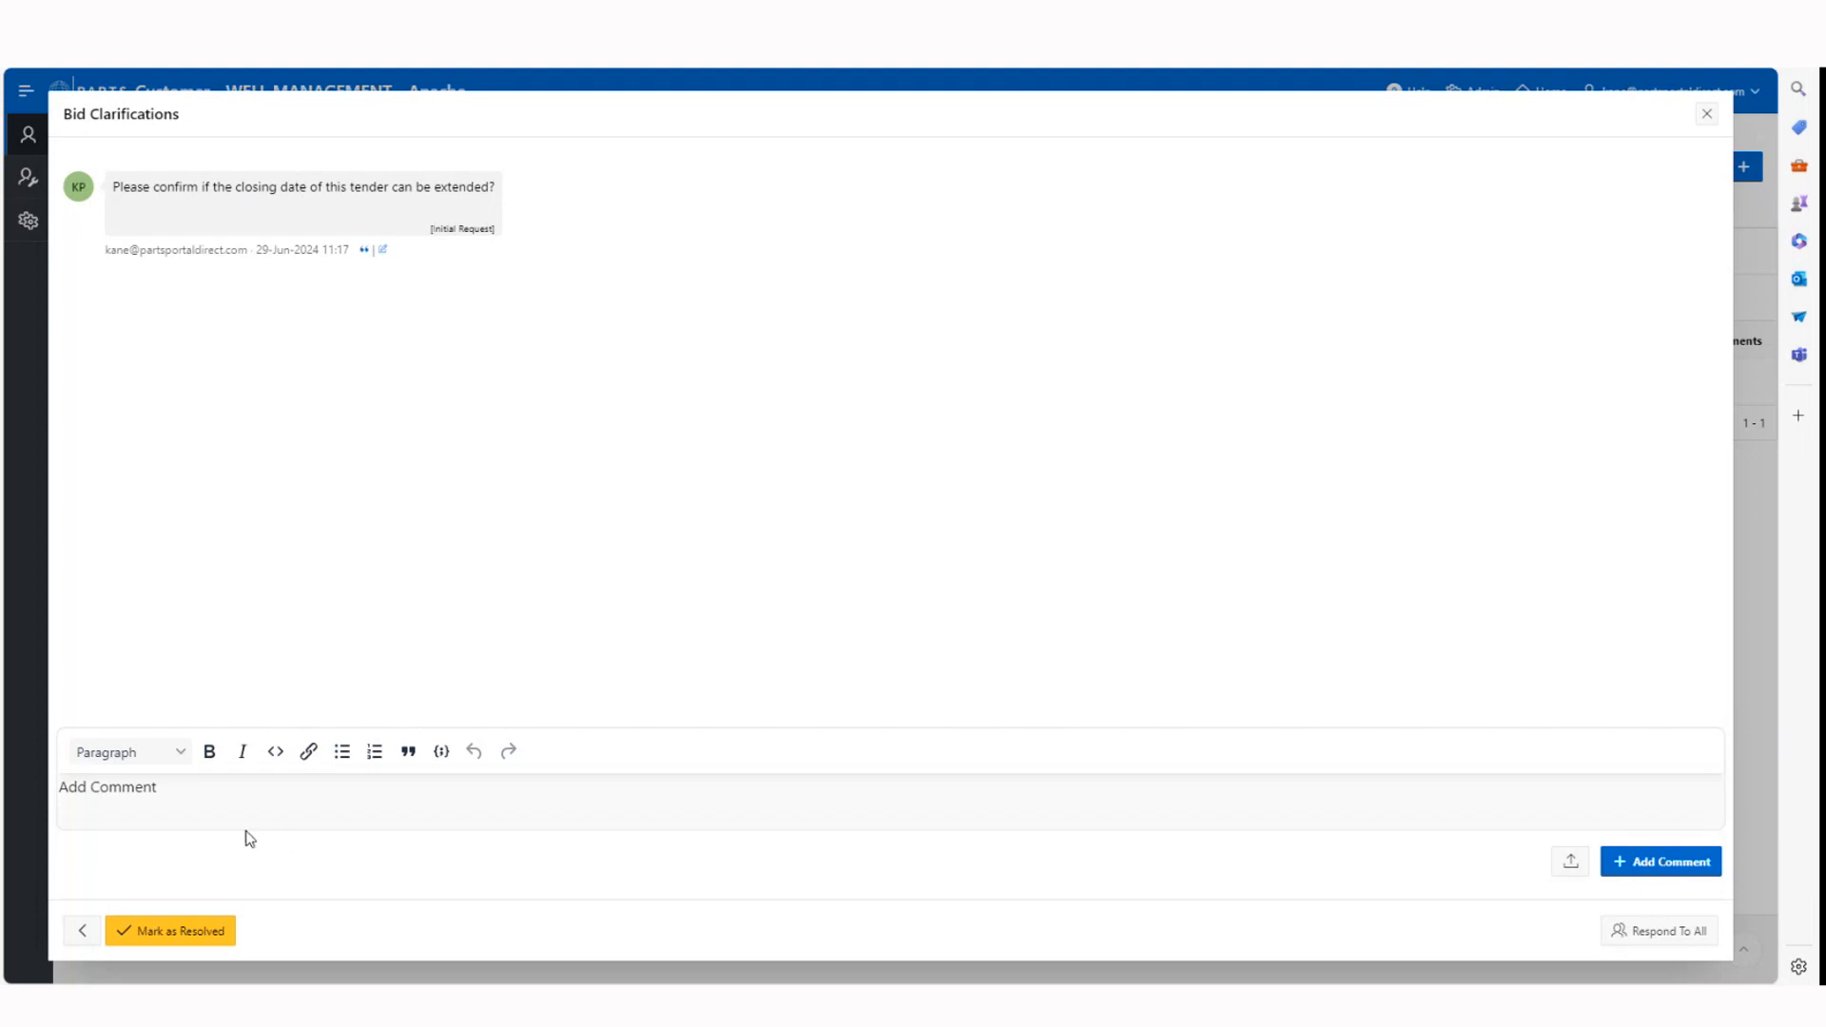
pyautogui.click(184, 799)
# Start a response to all suppliers, rewording the edited request to "Please confirm if the closing date of this tender re-word this however we want?"
pyautogui.click(1674, 939)
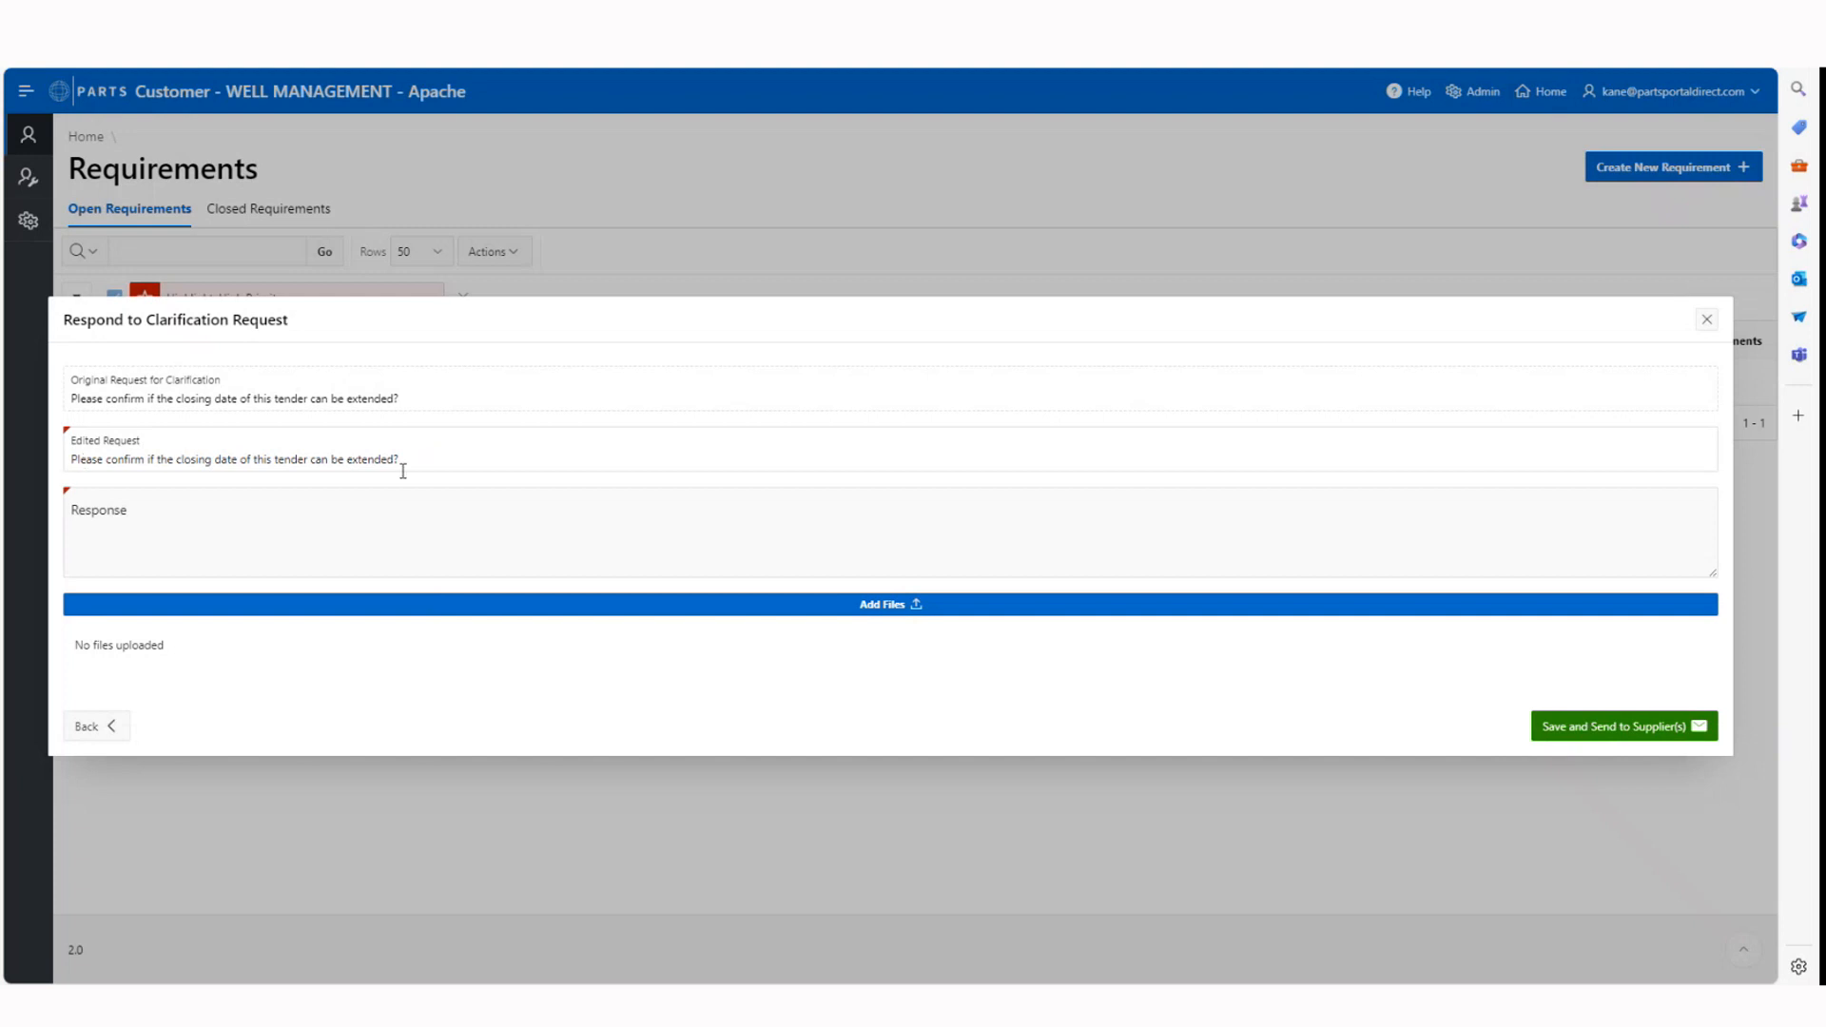
pyautogui.moveTo(419, 458); pyautogui.dragTo(310, 466)
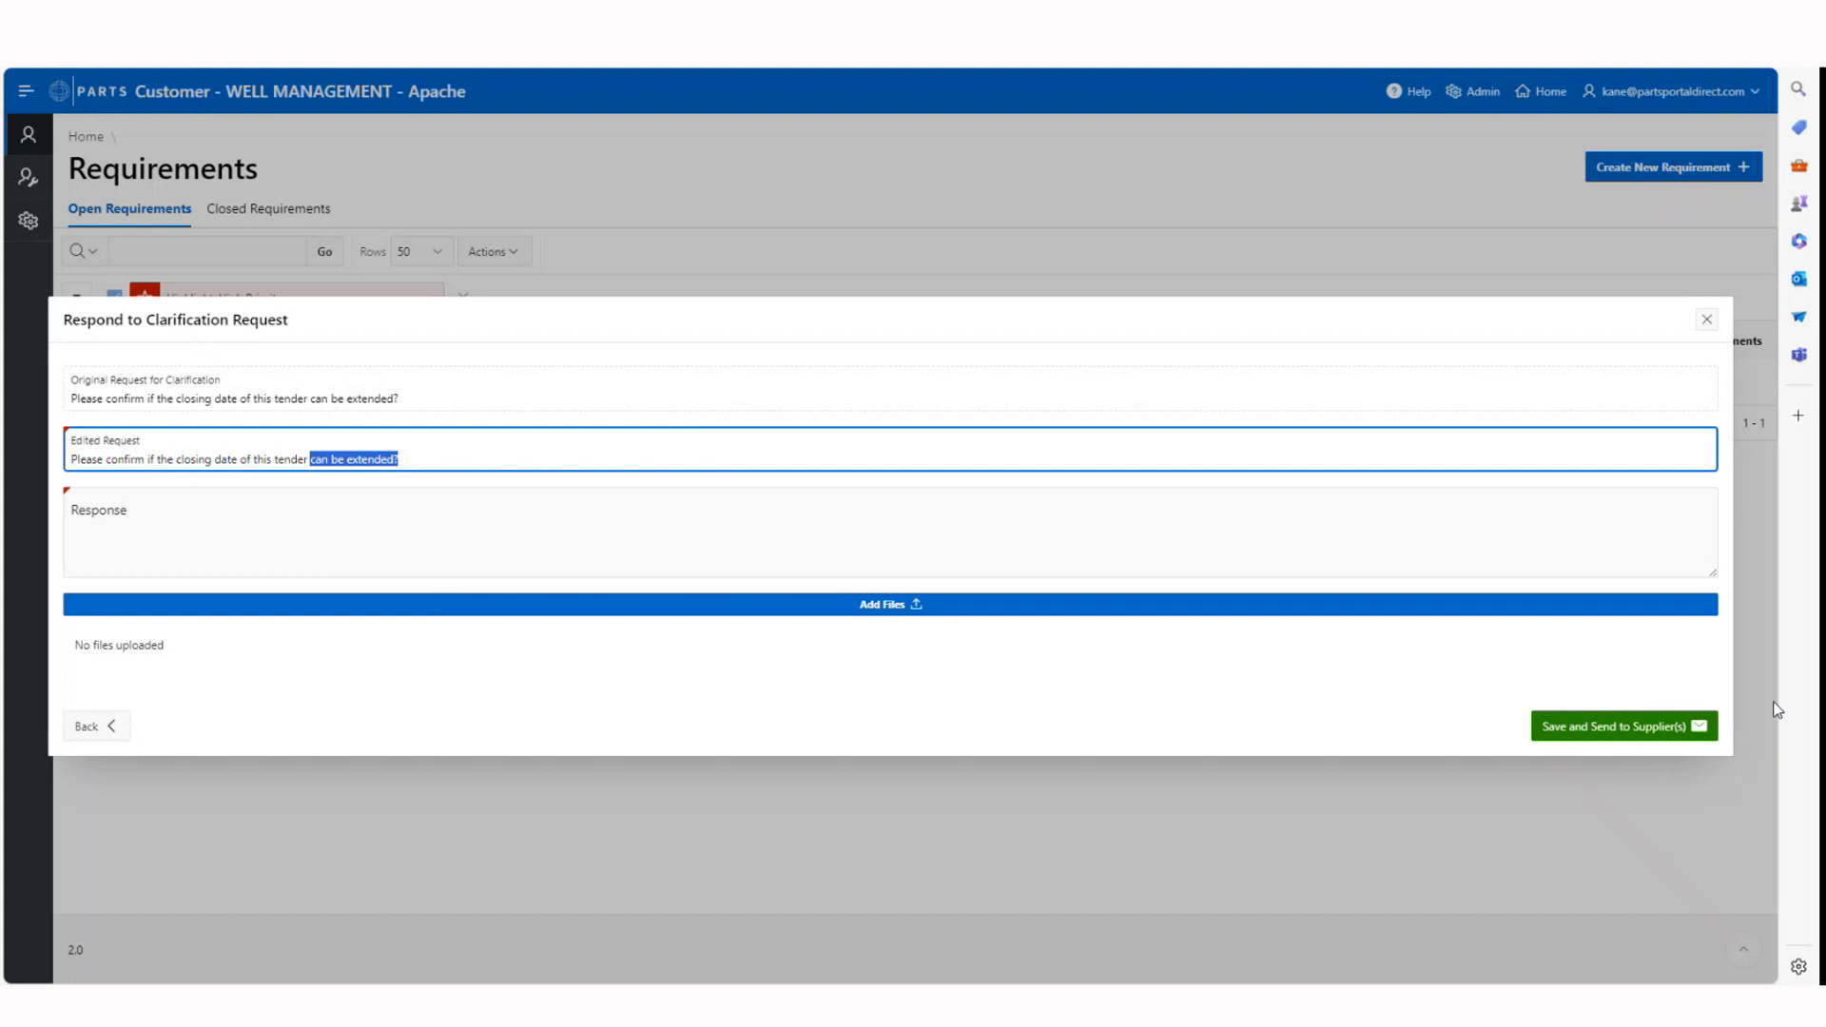
pyautogui.press('BackSpace')
pyautogui.write('re-word this however we want')
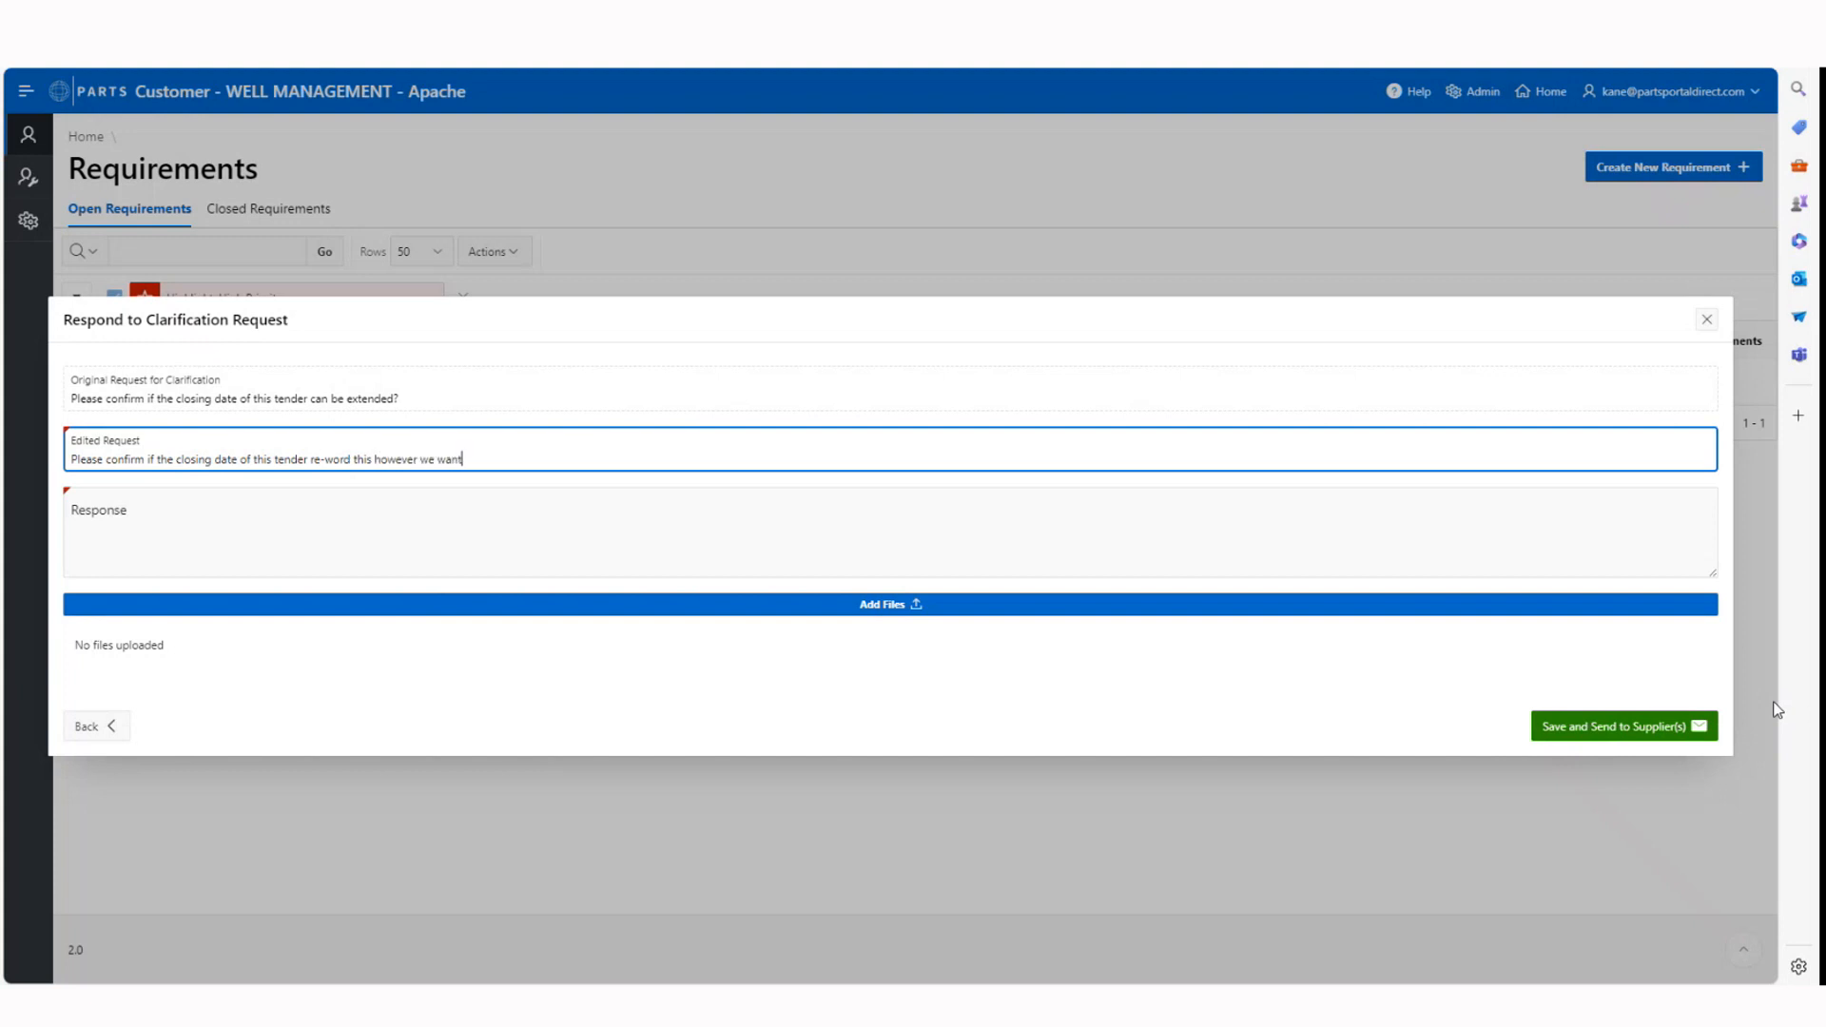
pyautogui.write('?')
# Enter the response "No, the deadline is not able to move." and send it to the suppliers
pyautogui.click(650, 511)
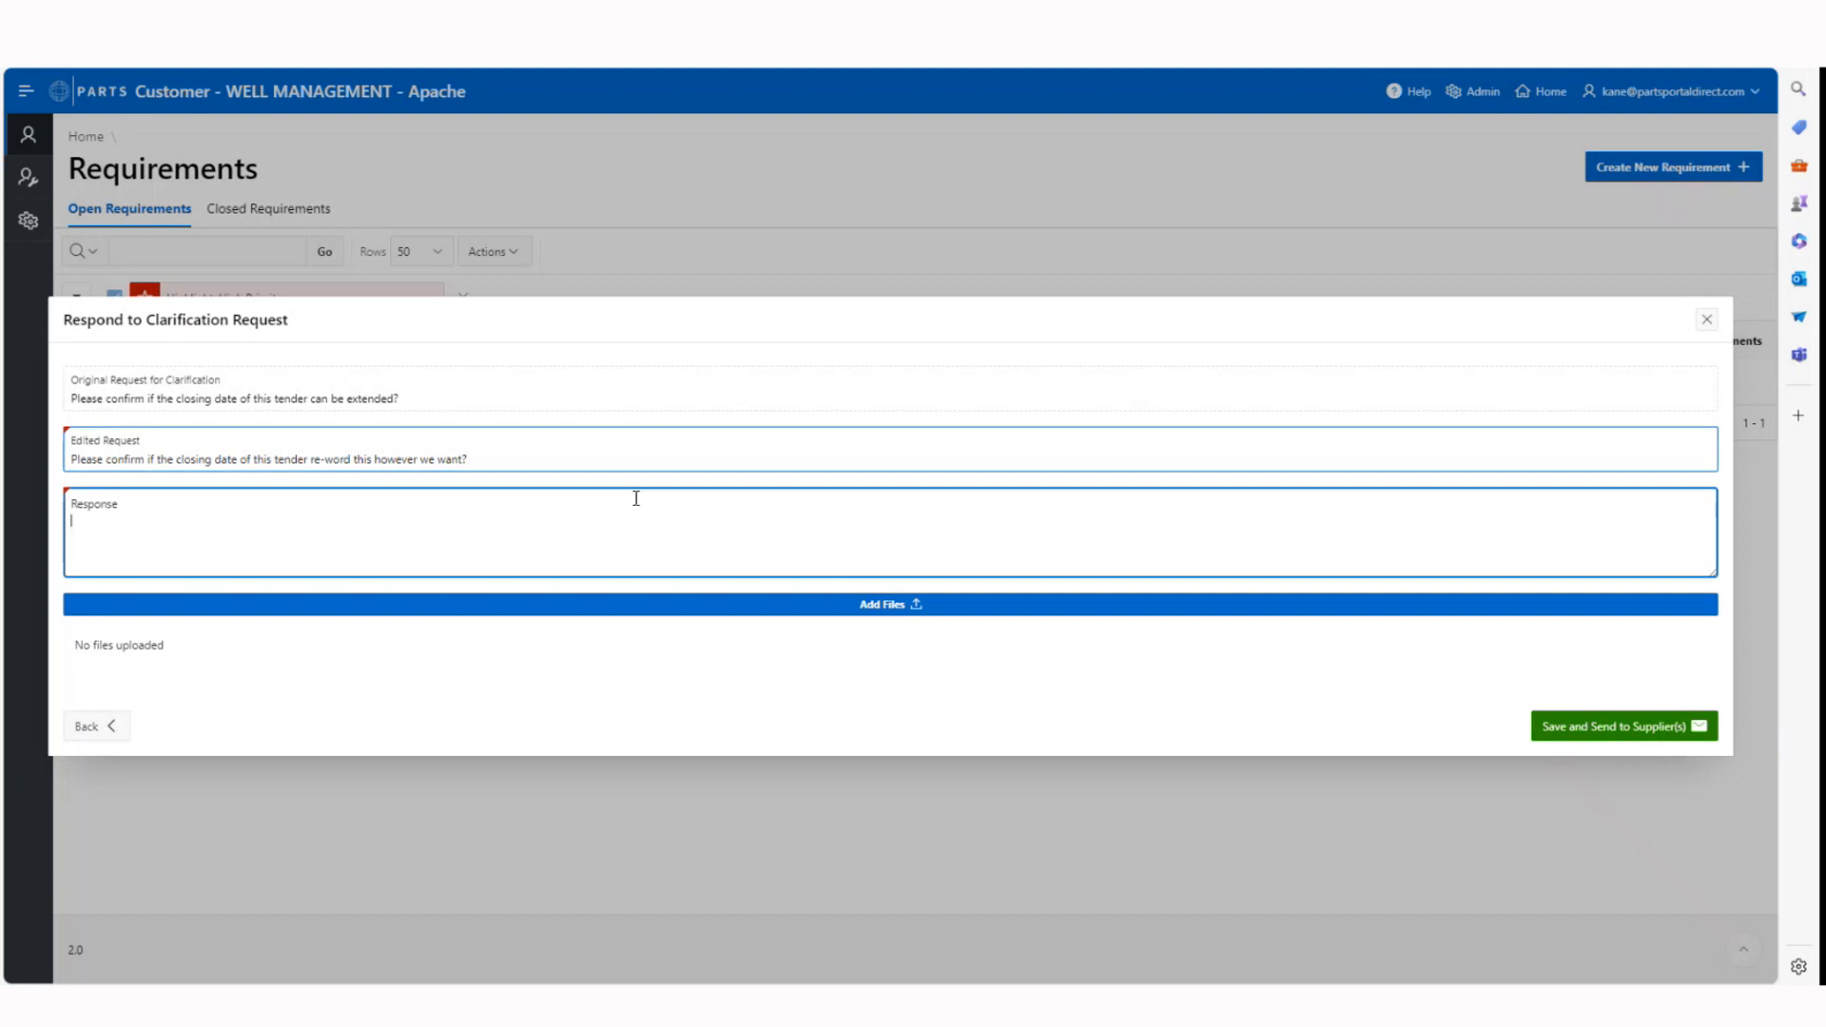
pyautogui.press('capslock')
pyautogui.write('N')
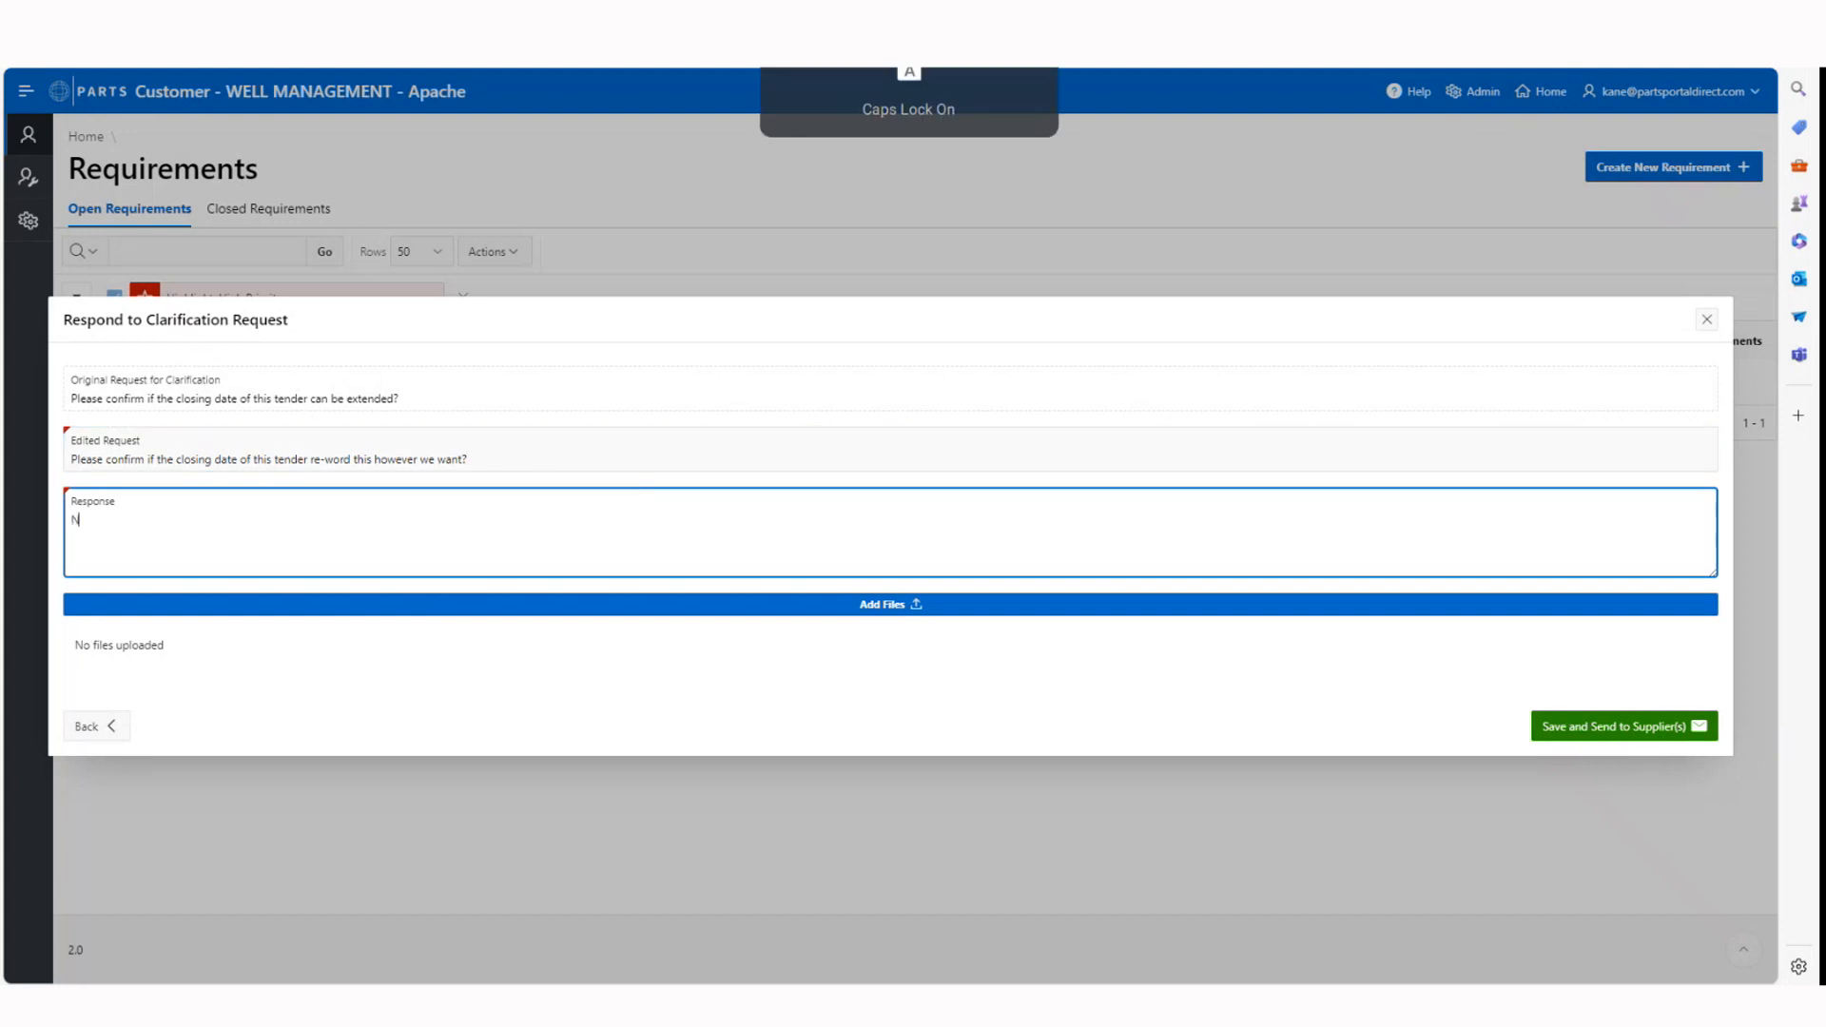
pyautogui.press('capslock')
pyautogui.write('o, the d')
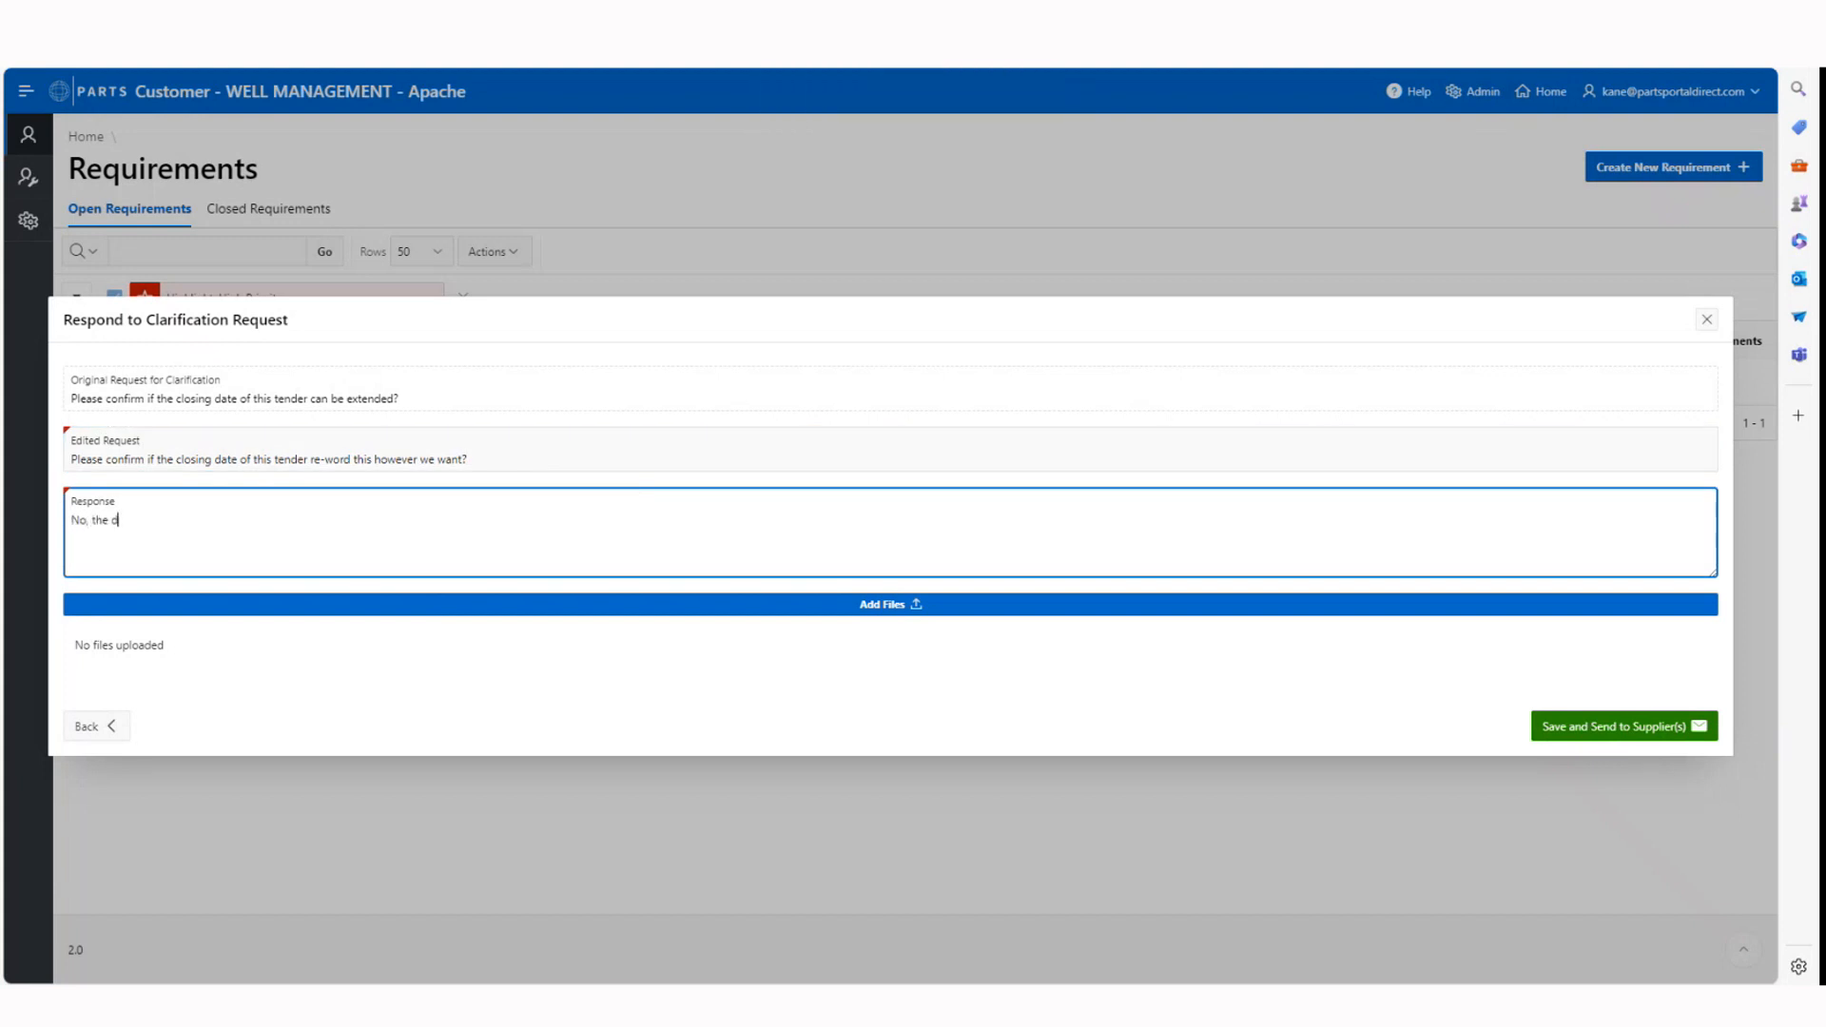
pyautogui.write('eadline is')
pyautogui.write('not able to move.')
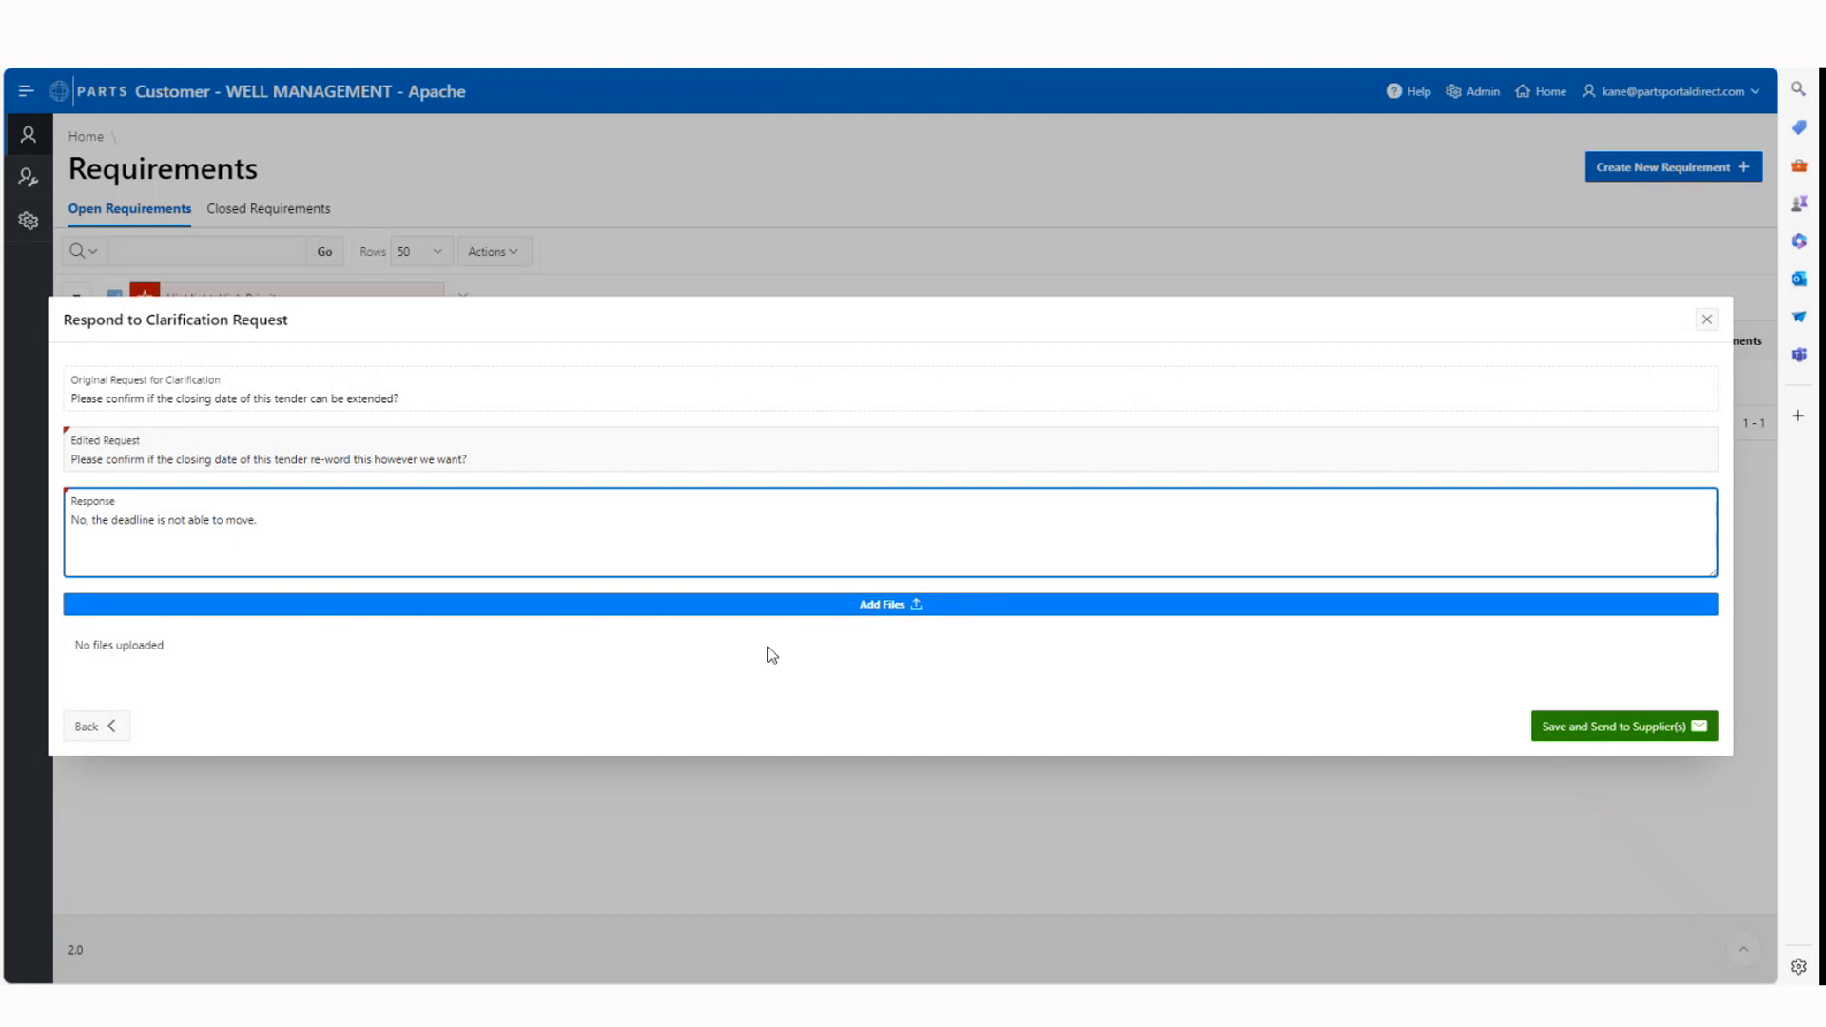
pyautogui.click(1615, 733)
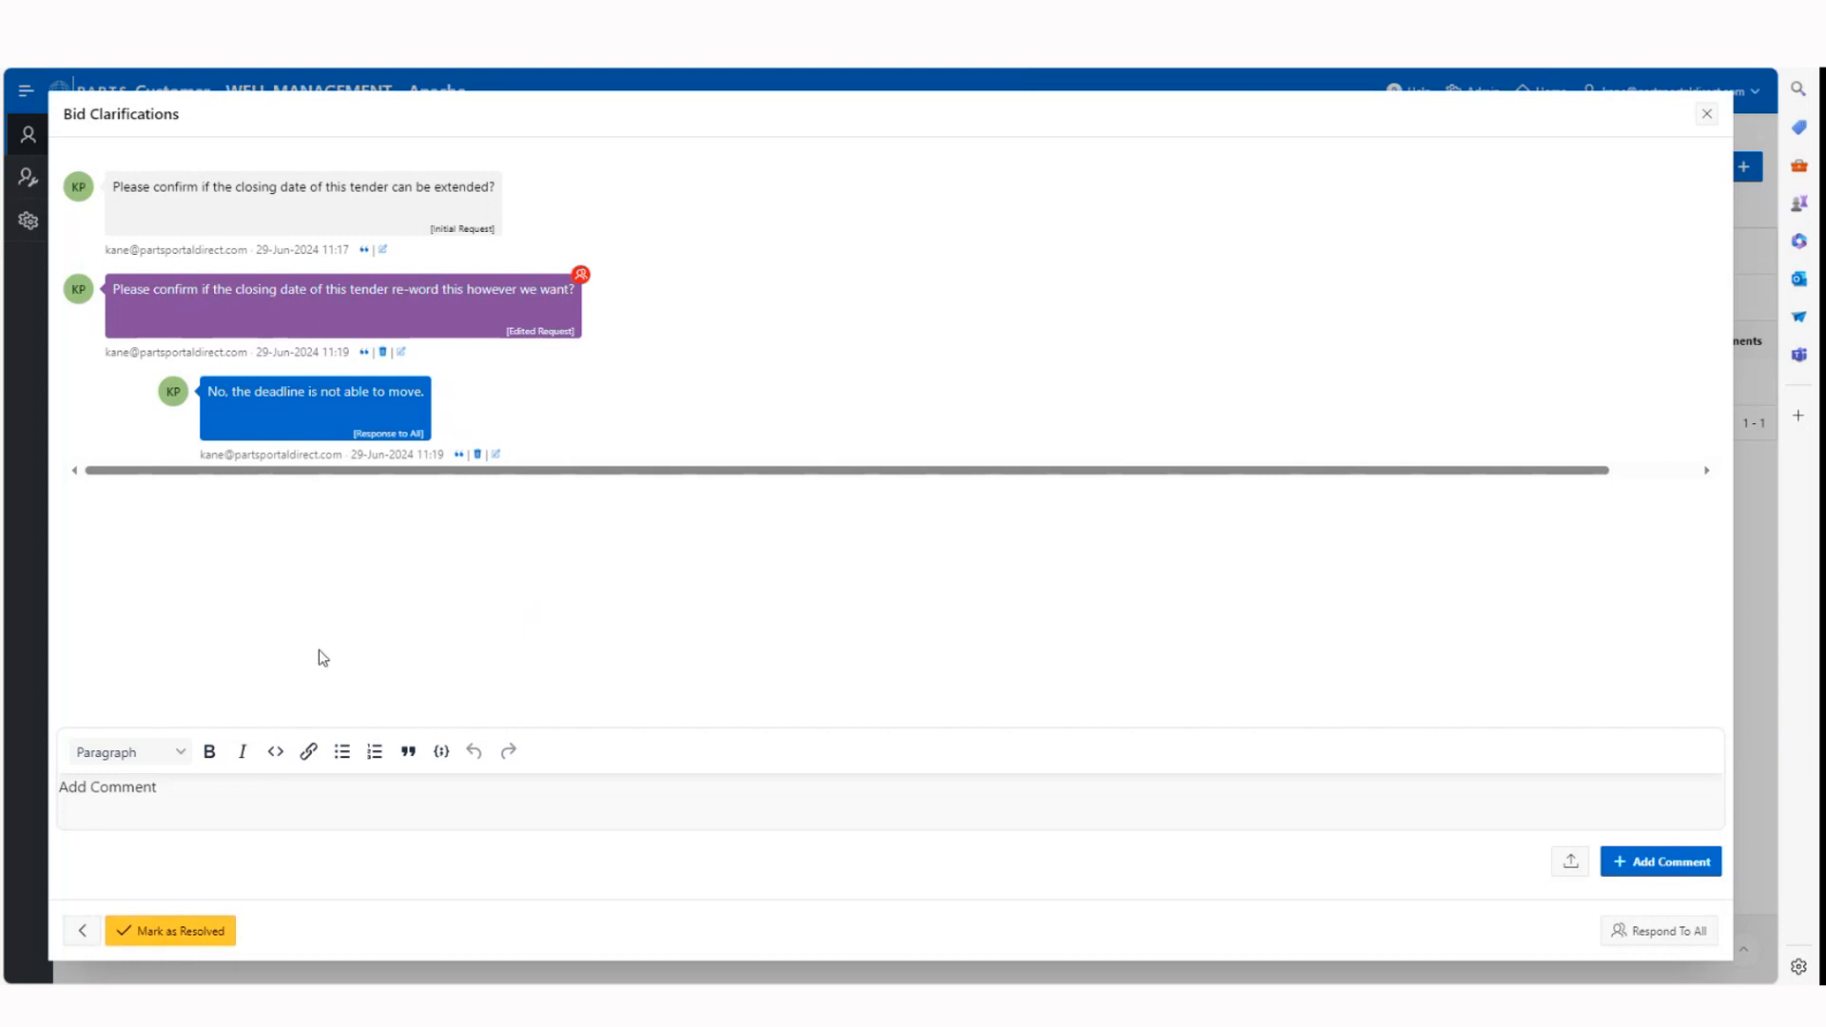
# Mark the clarification as resolved and close its dialogue
pyautogui.click(195, 937)
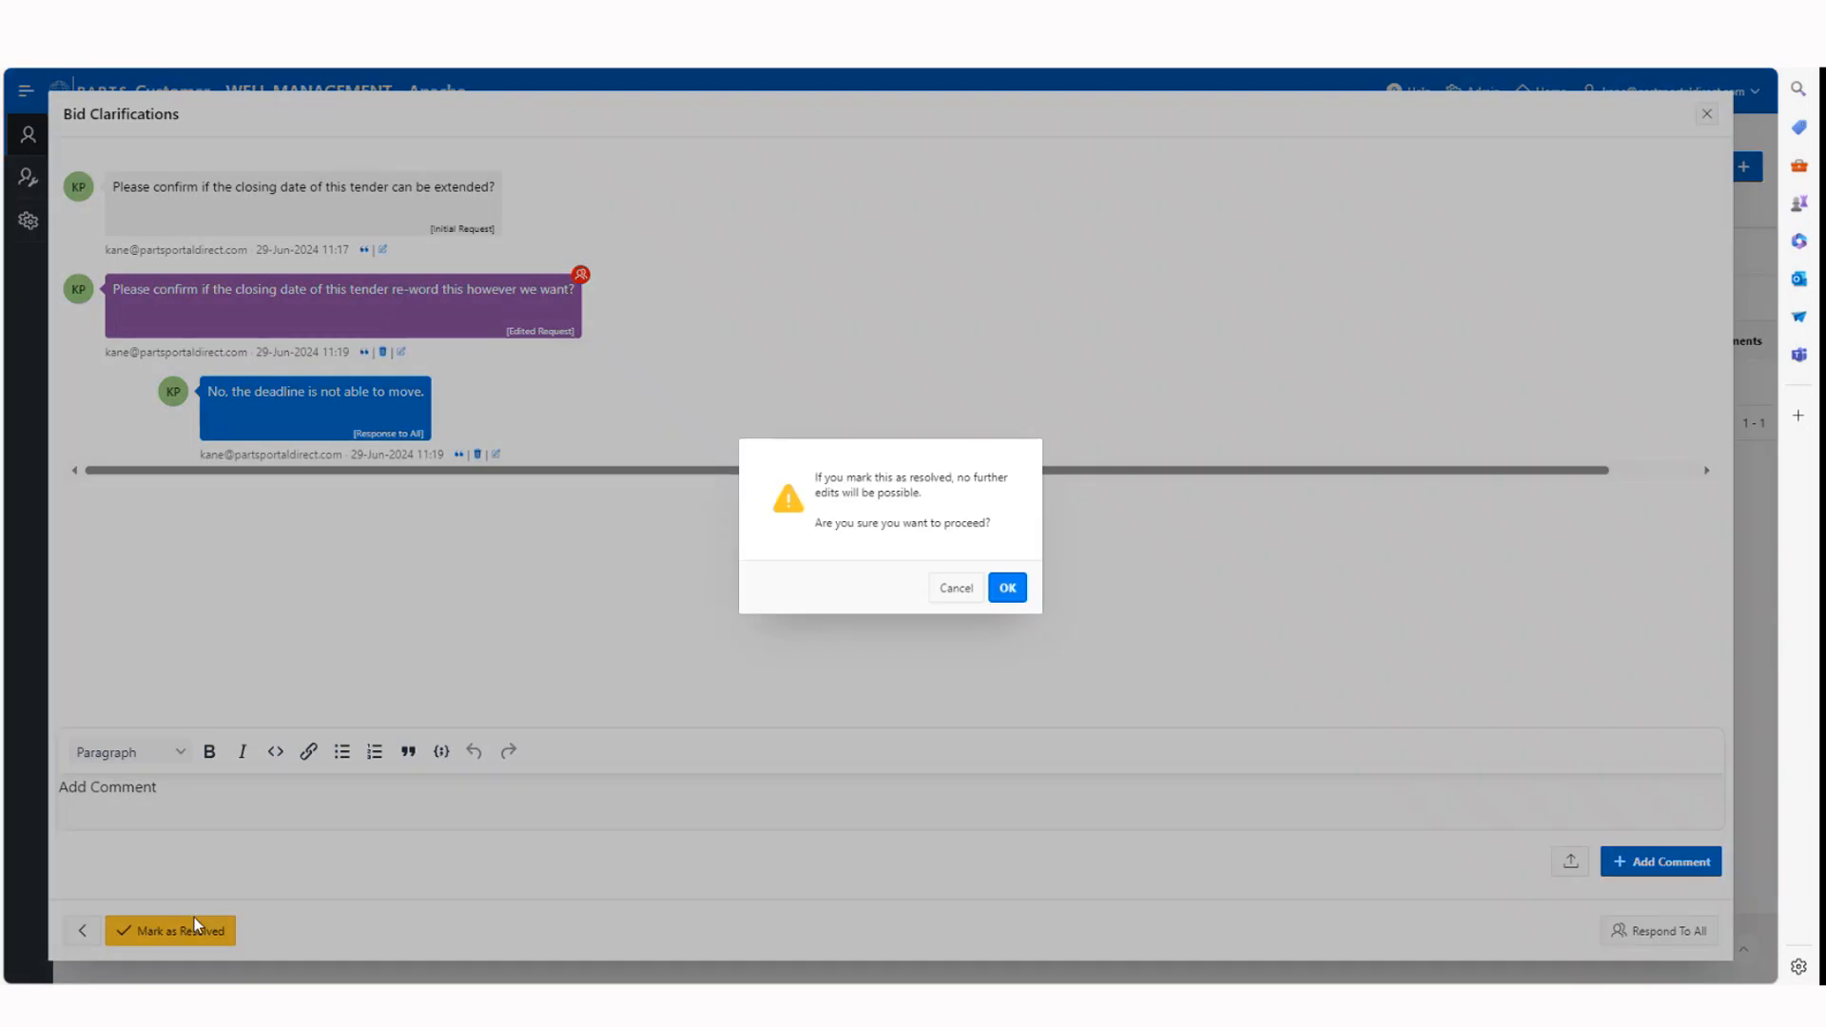
pyautogui.click(1010, 589)
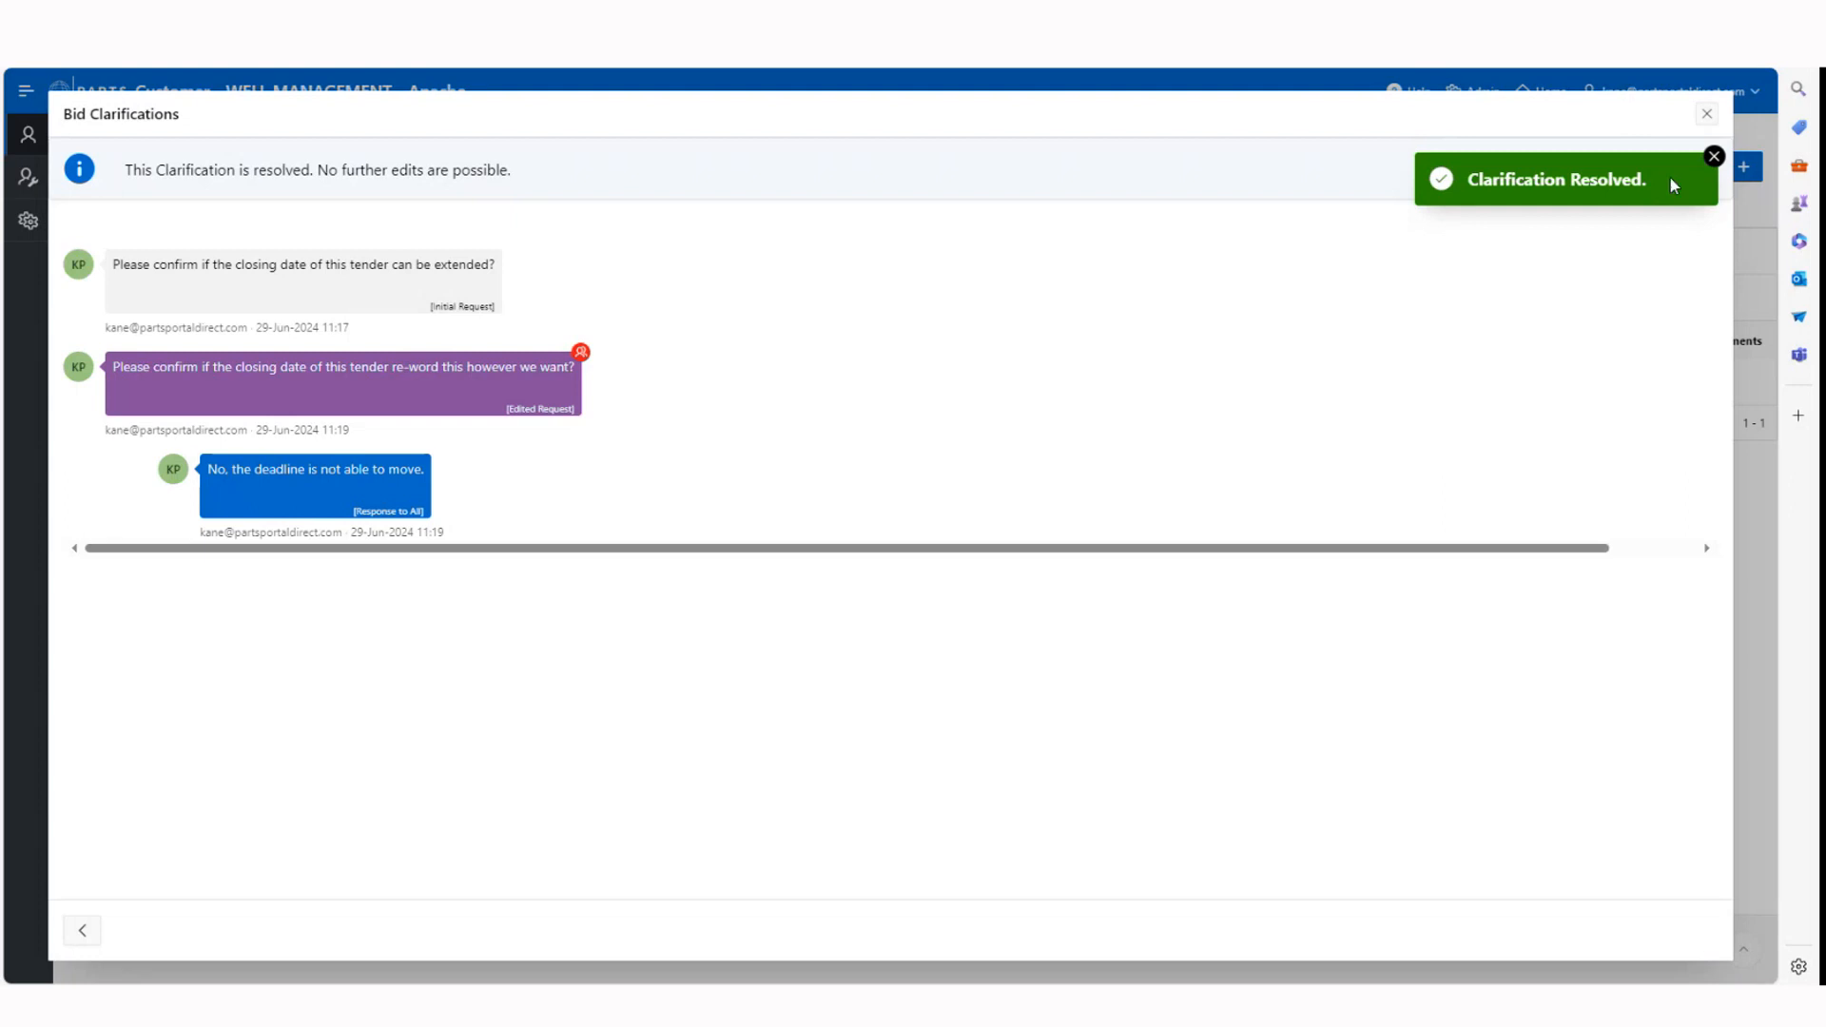
pyautogui.click(1713, 157)
pyautogui.click(1708, 117)
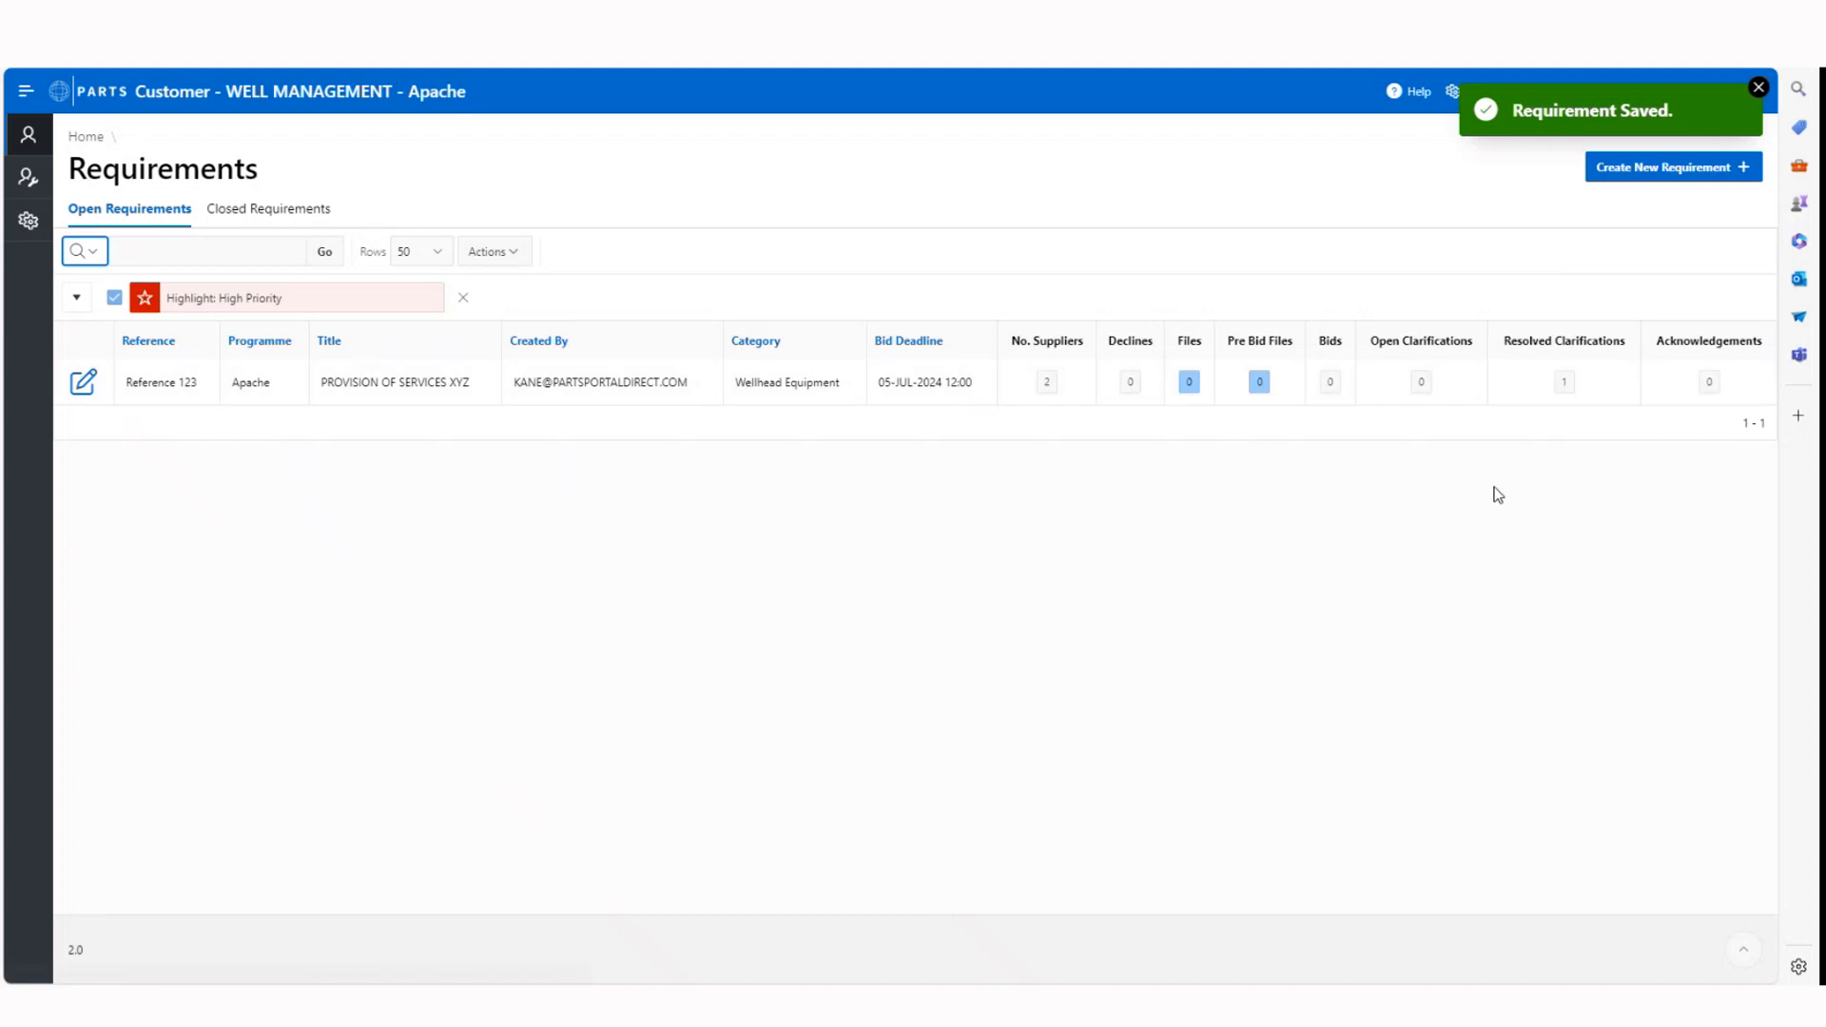
# Review the resolved clarification on Reference 123, including its full dialogue, and return to the requirements list
pyautogui.click(1562, 386)
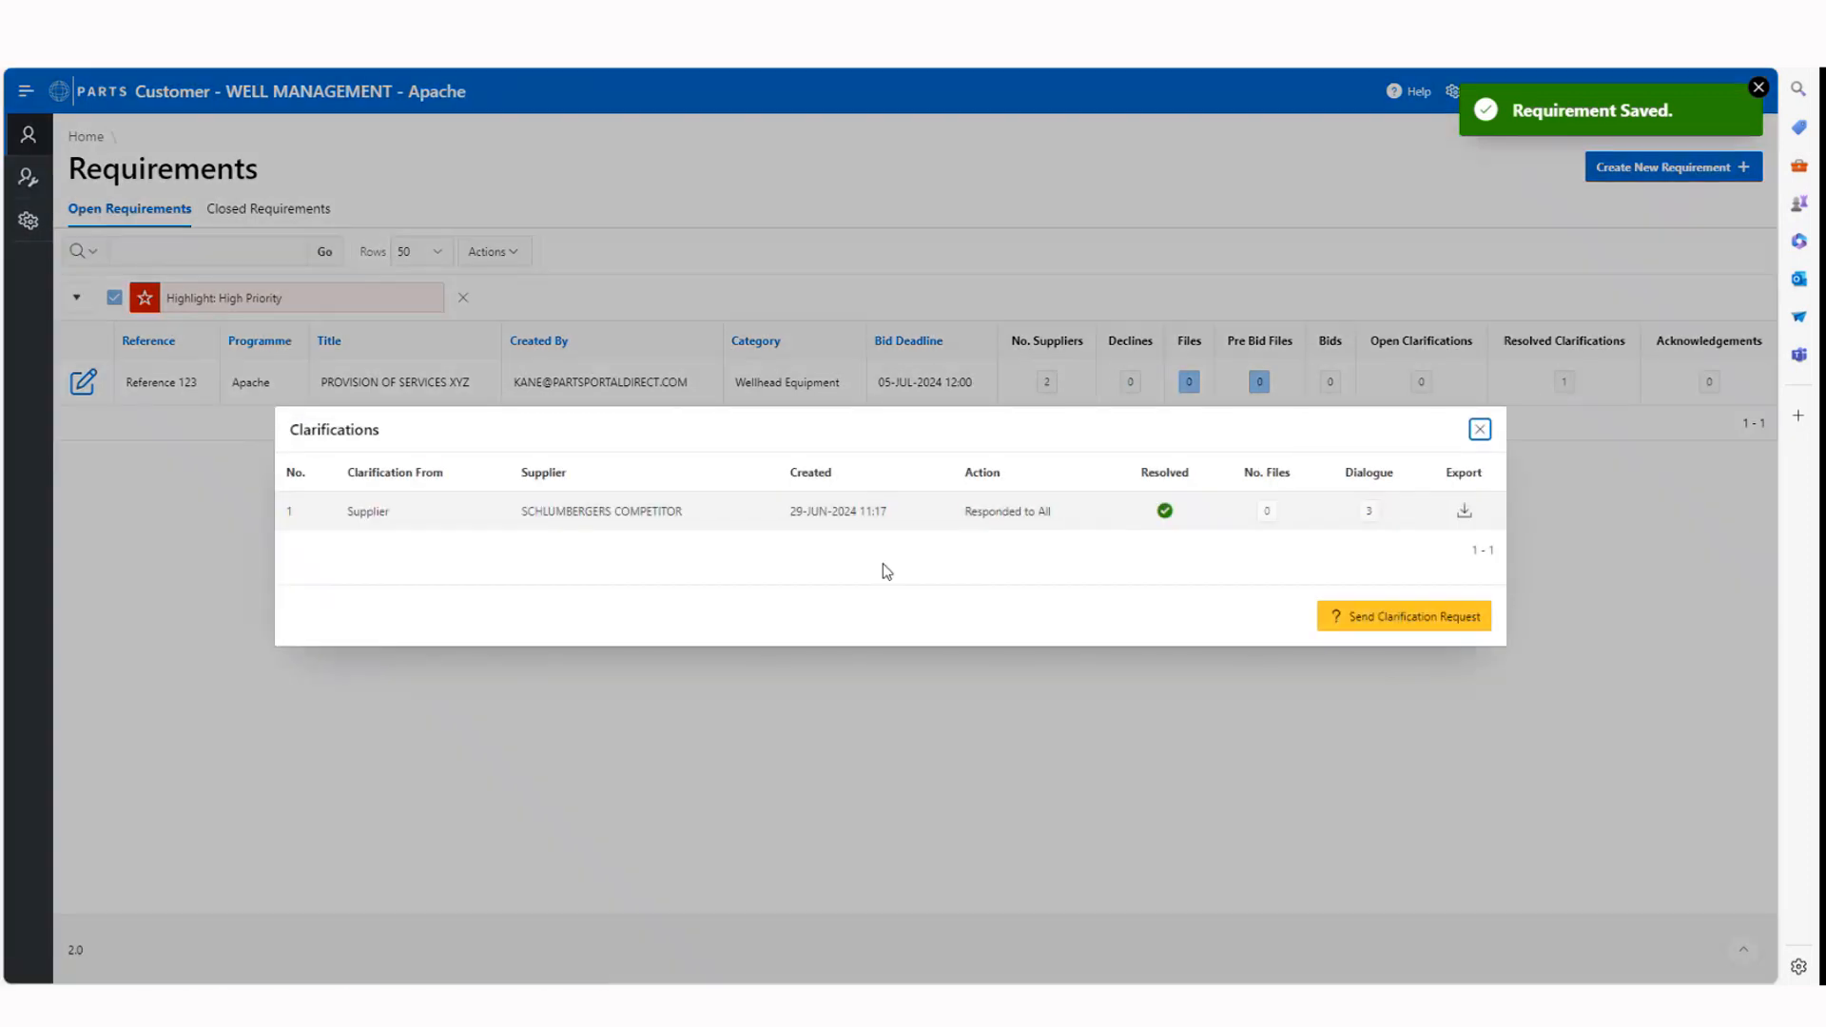
pyautogui.click(1371, 513)
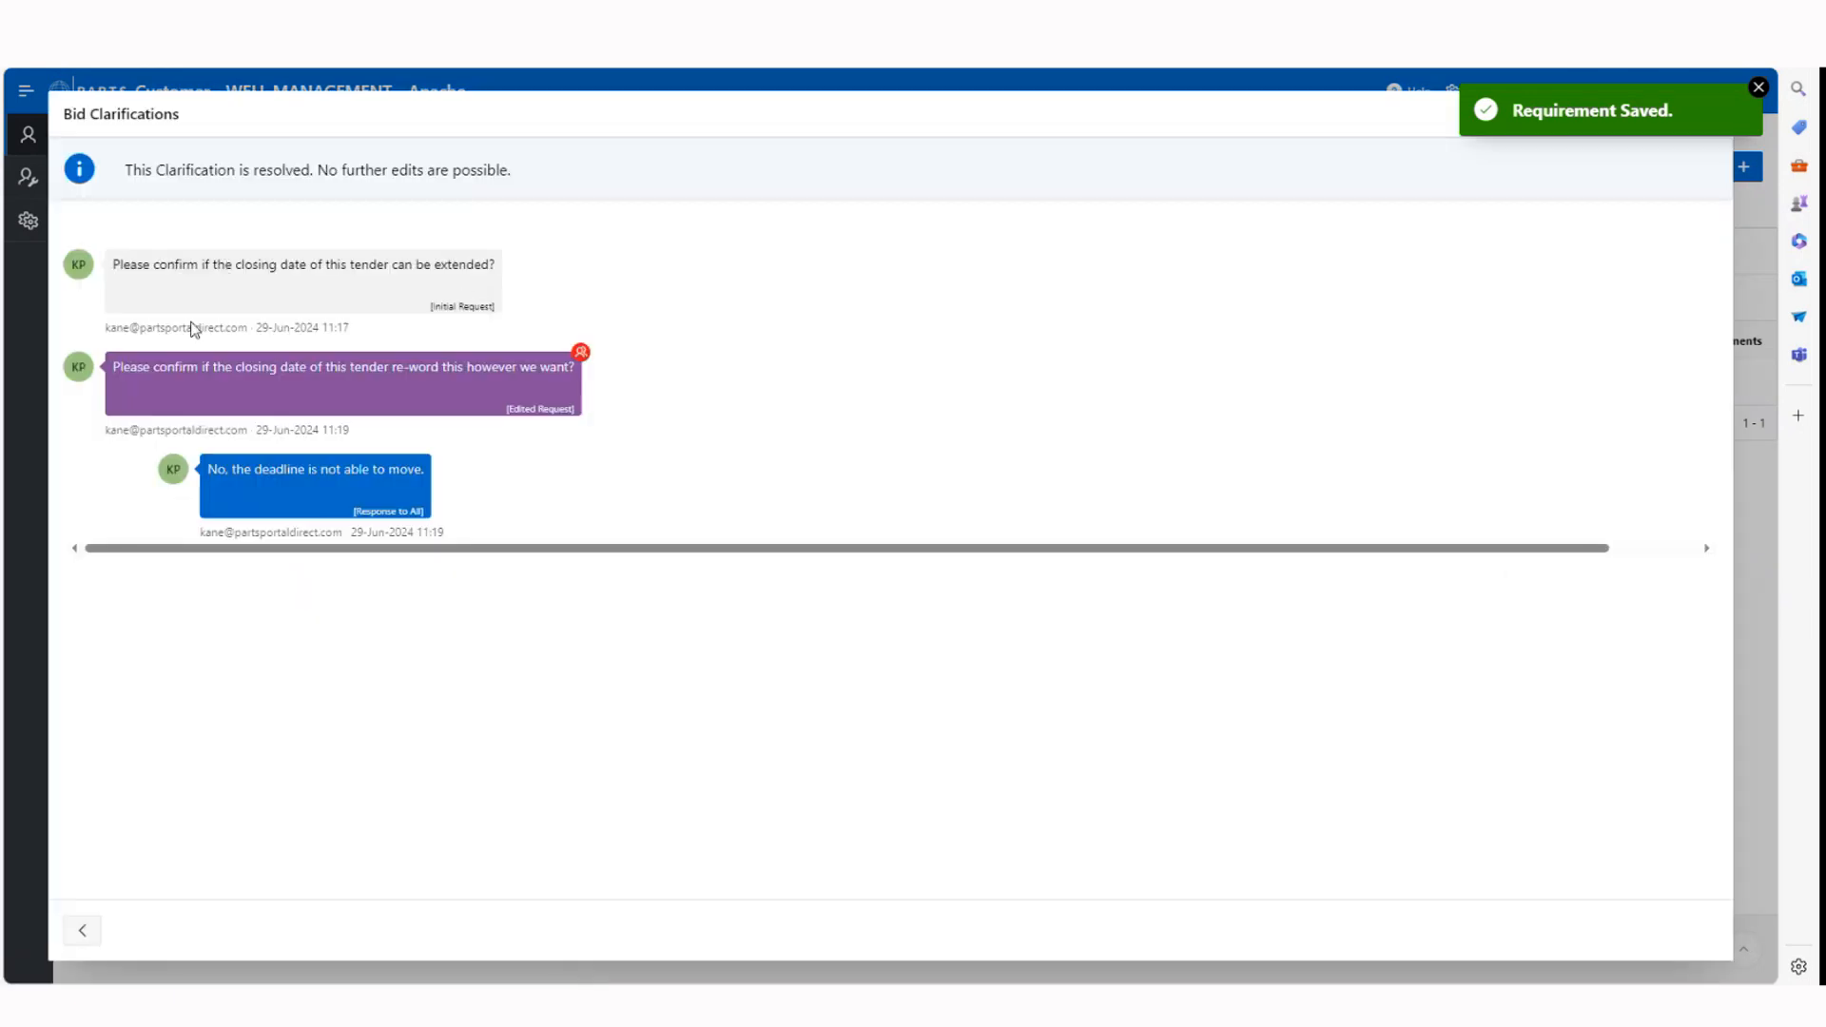
pyautogui.click(1758, 87)
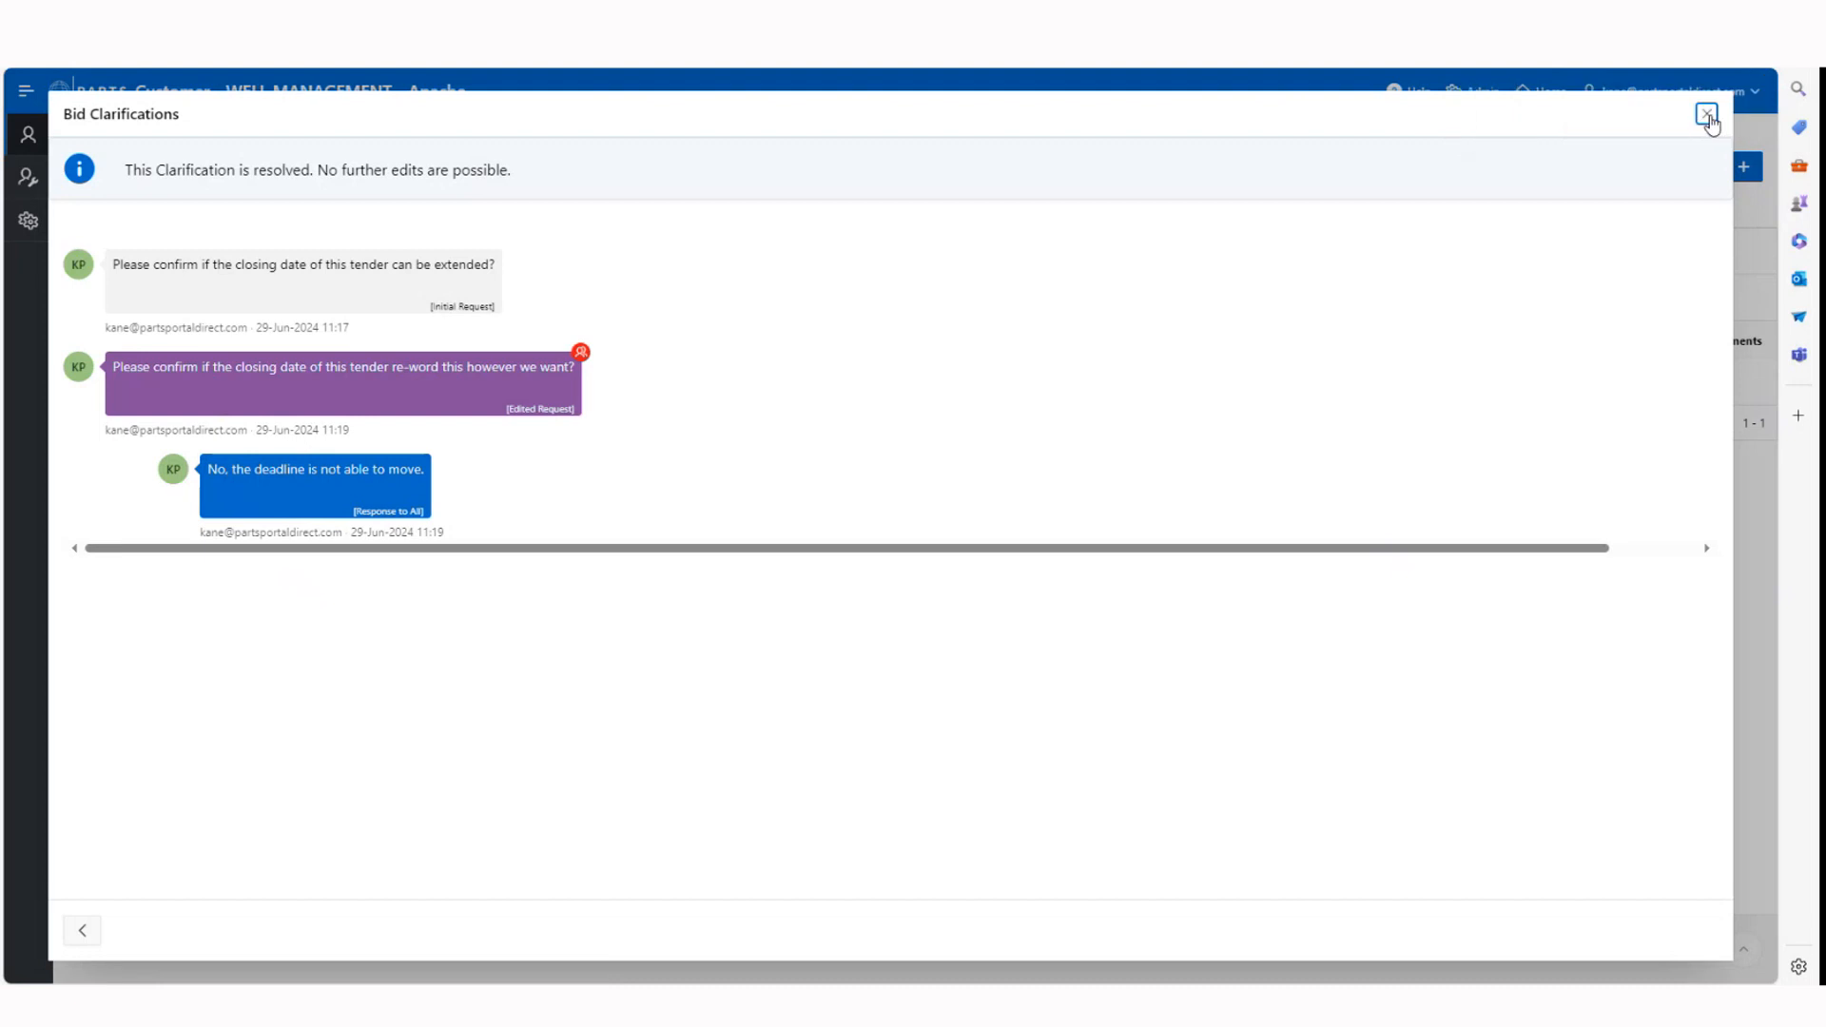
pyautogui.click(1707, 114)
pyautogui.click(1559, 381)
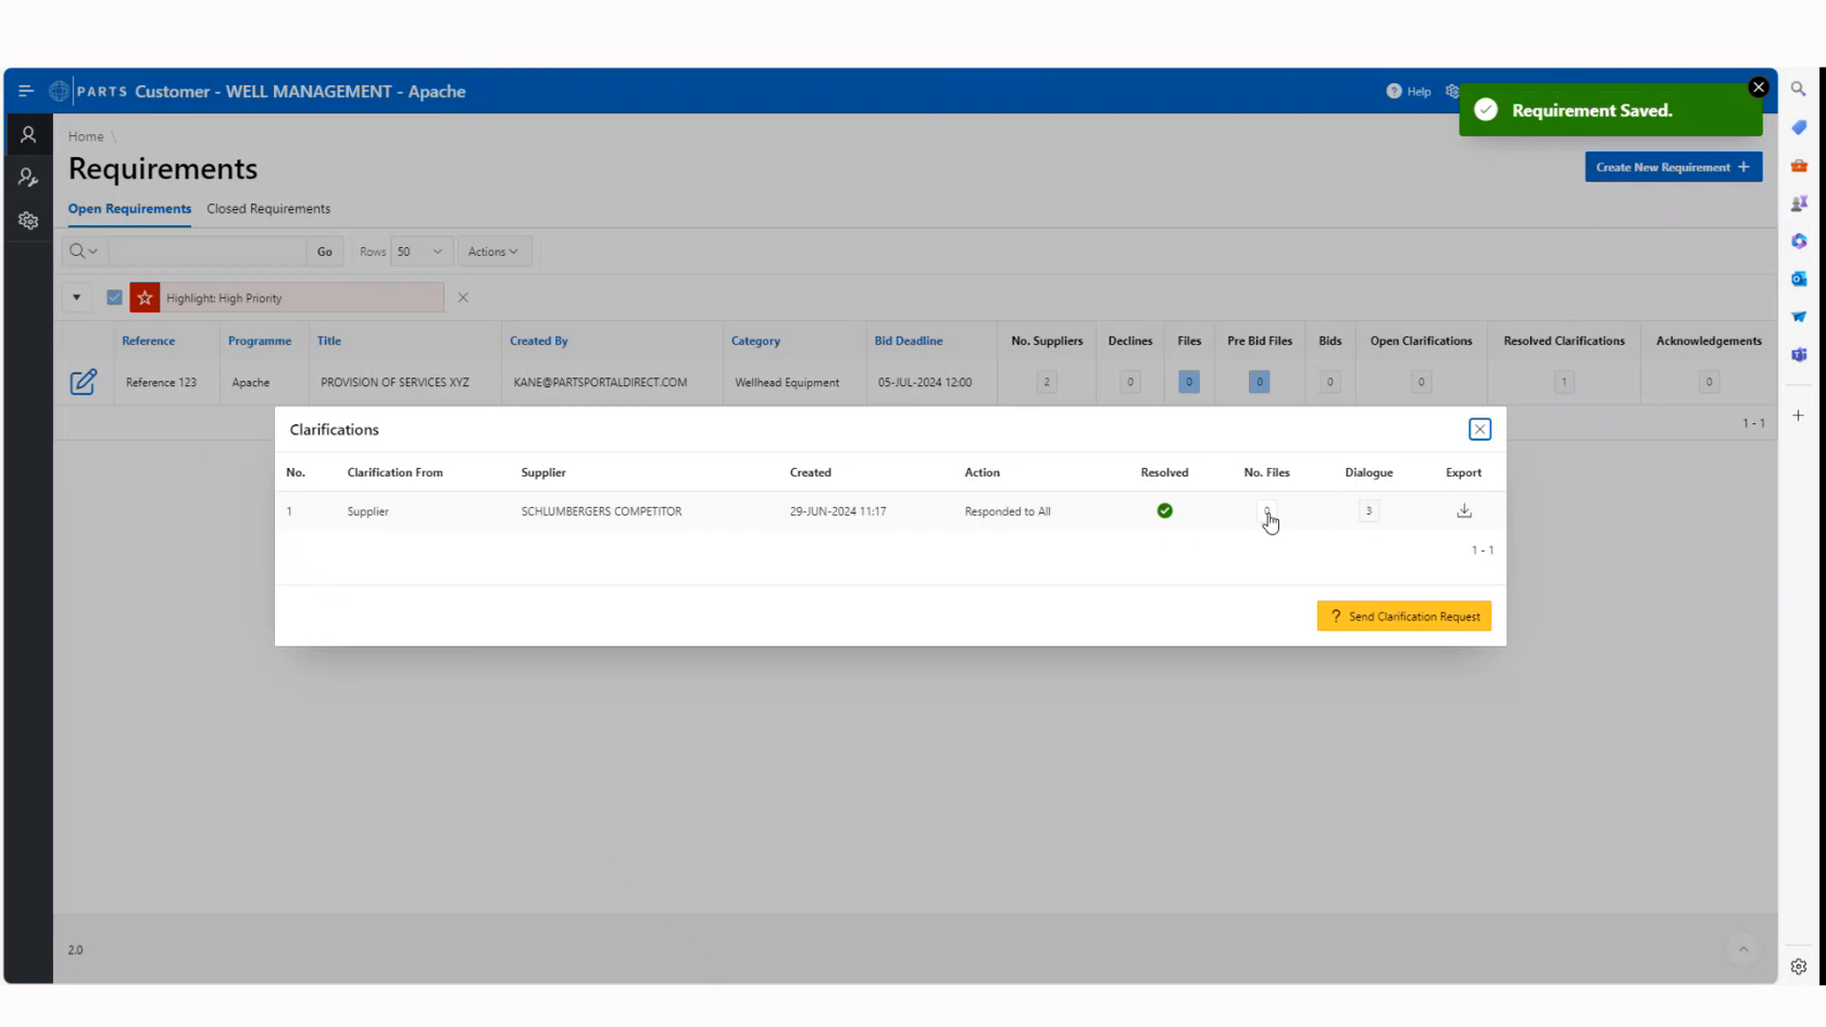
pyautogui.click(1480, 429)
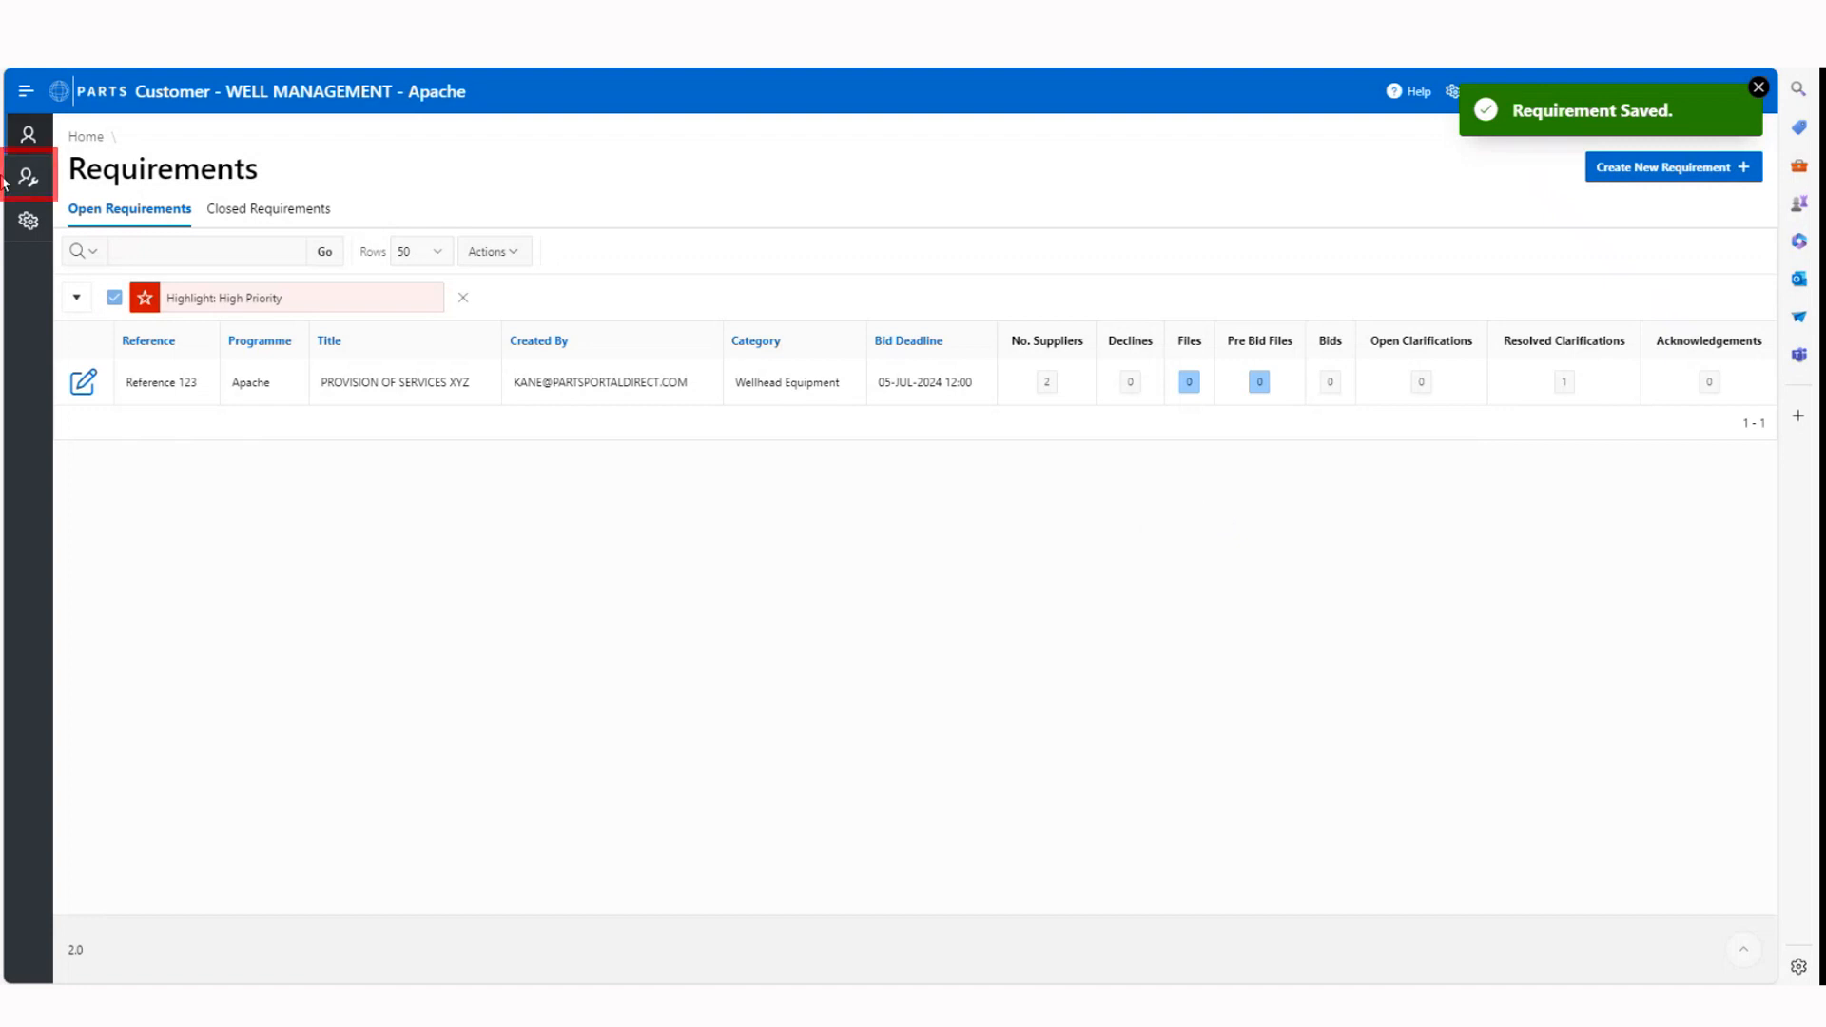
# Switch to the supplier side and open its requirements
pyautogui.click(43, 183)
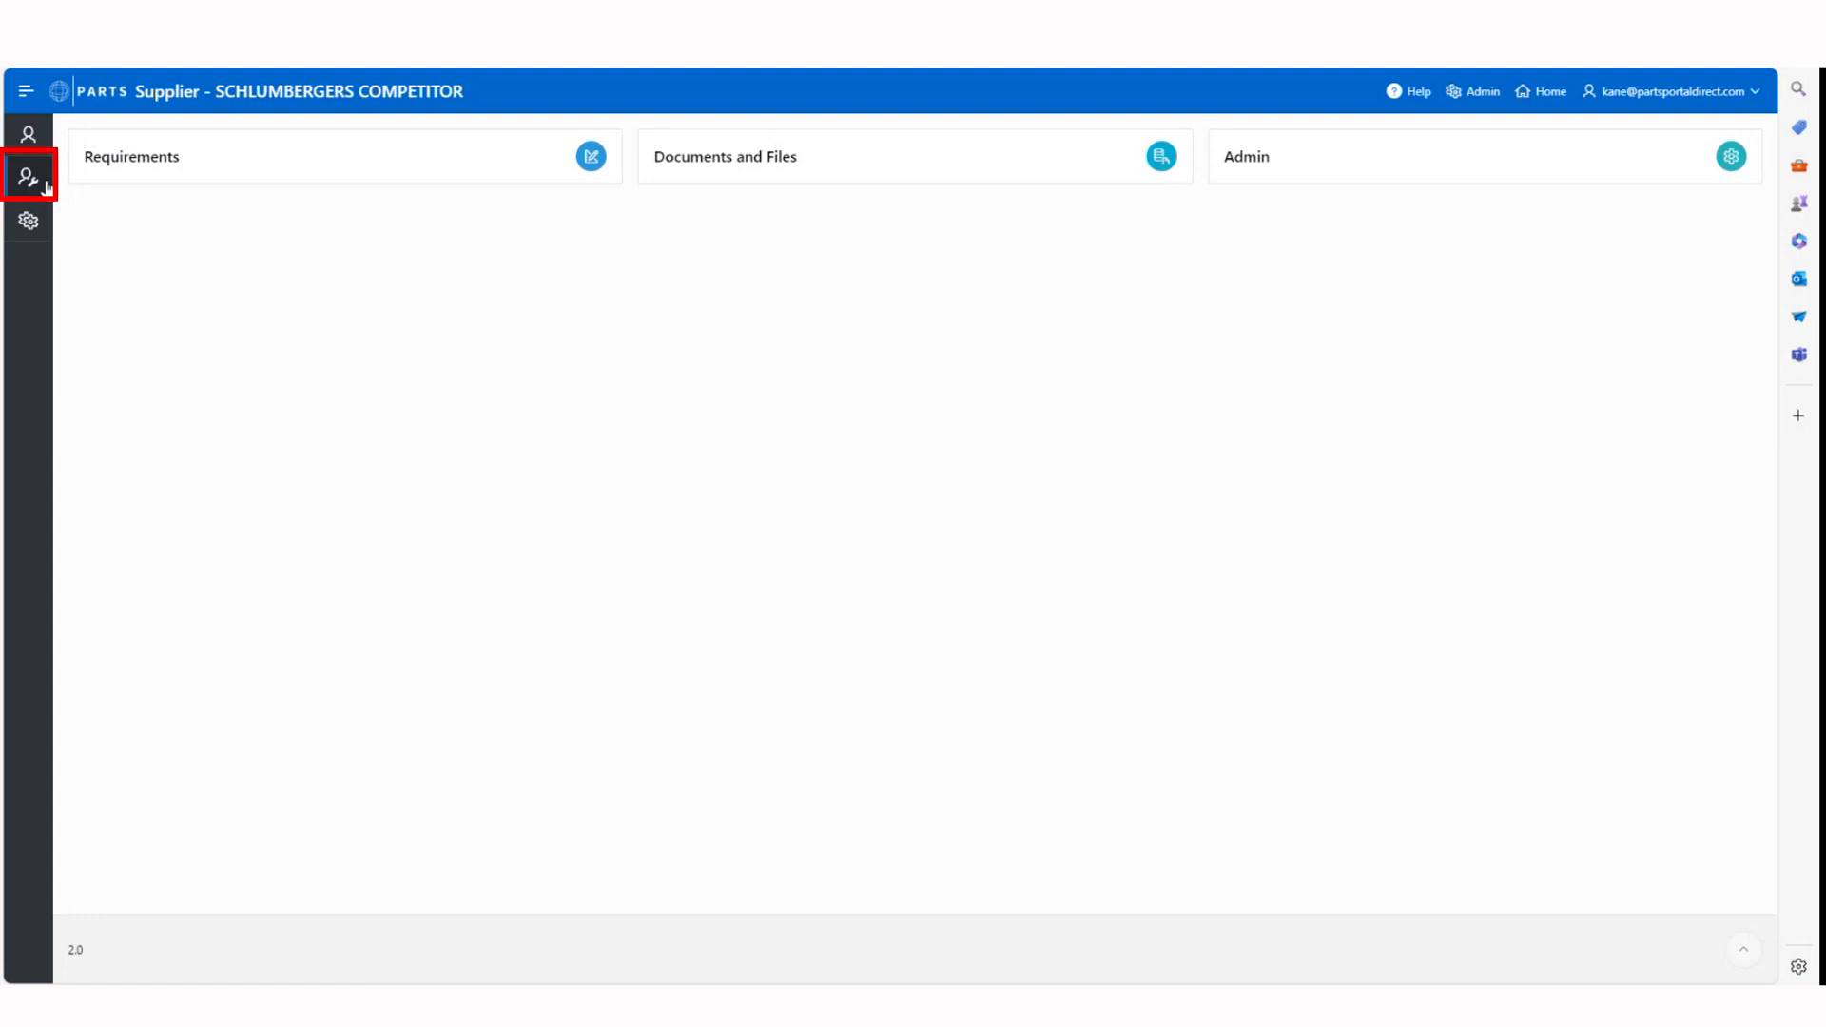
pyautogui.click(293, 166)
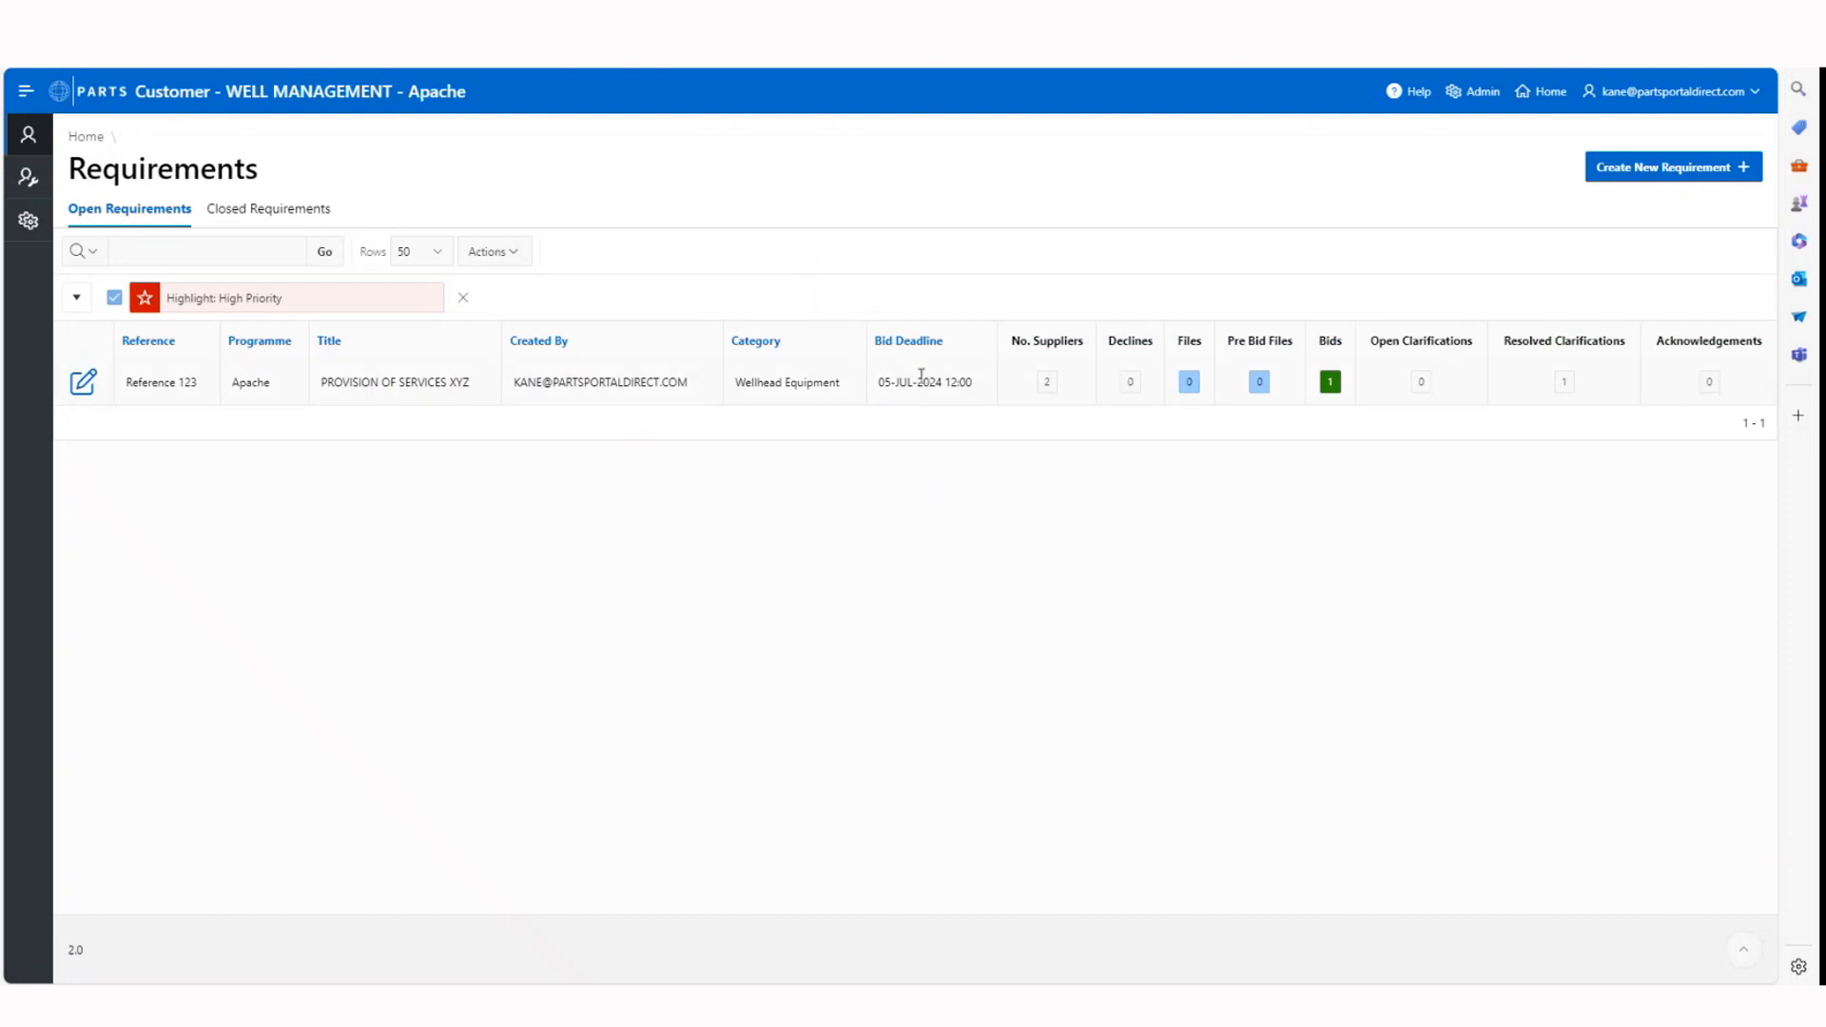
# Open the bids for Reference 123 and start a clarification request to the supplier SCHLUMBERGERS COMPETITOR
pyautogui.click(1329, 383)
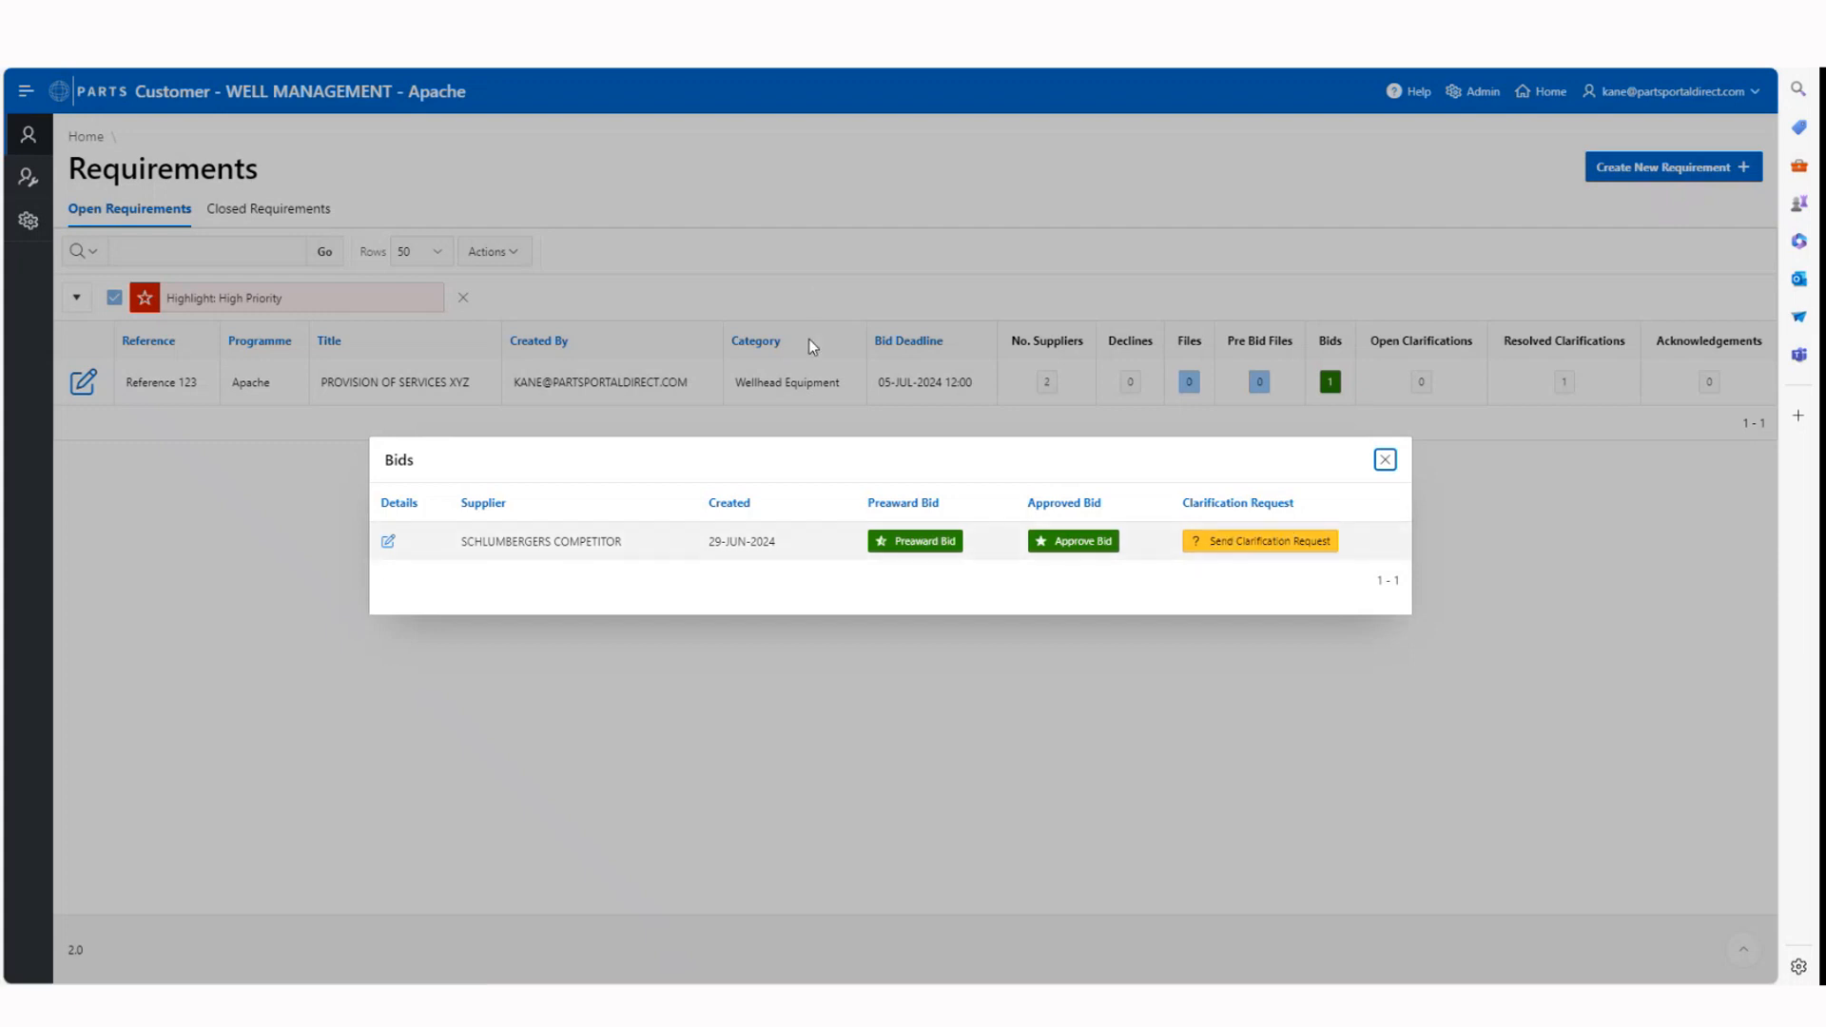
pyautogui.click(1276, 544)
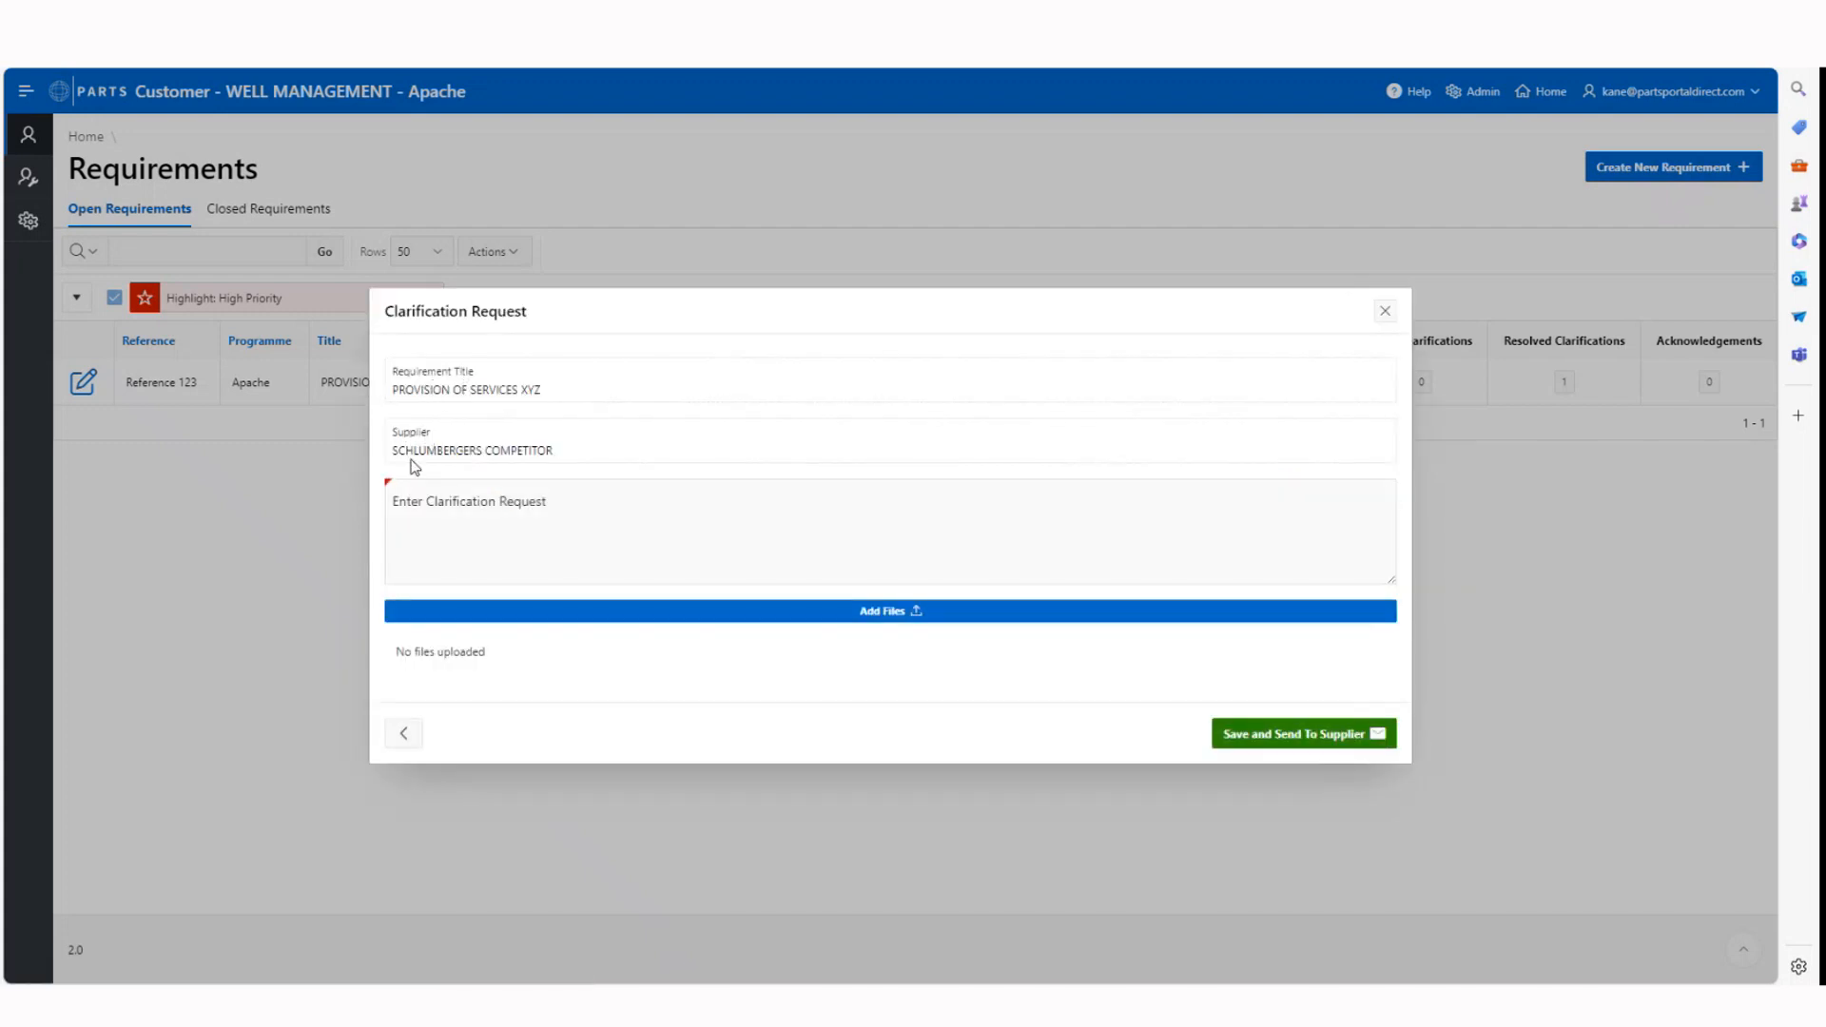
pyautogui.click(428, 518)
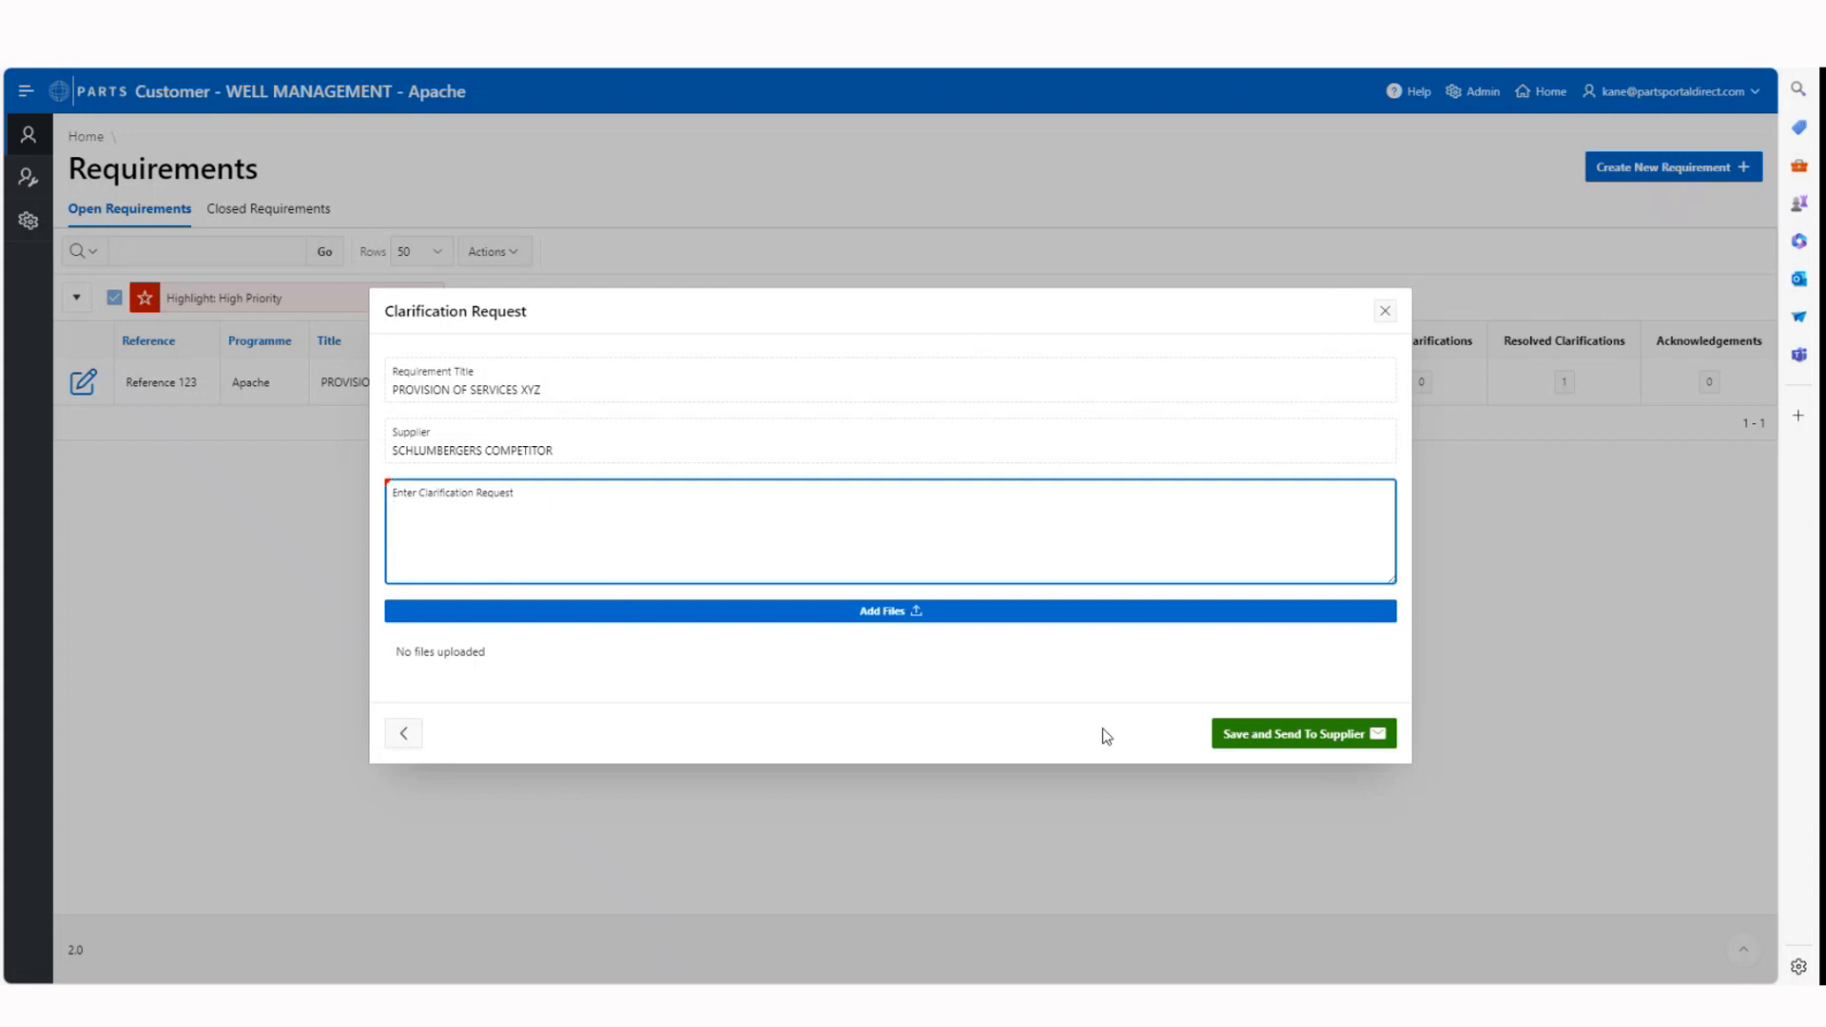
# Enter the request "In your bid you reference XYZ, can you confirm if this is correct", save it and send it to the supplier
pyautogui.press('capslock')
pyautogui.write('I')
pyautogui.press('capslock')
pyautogui.write('n yo')
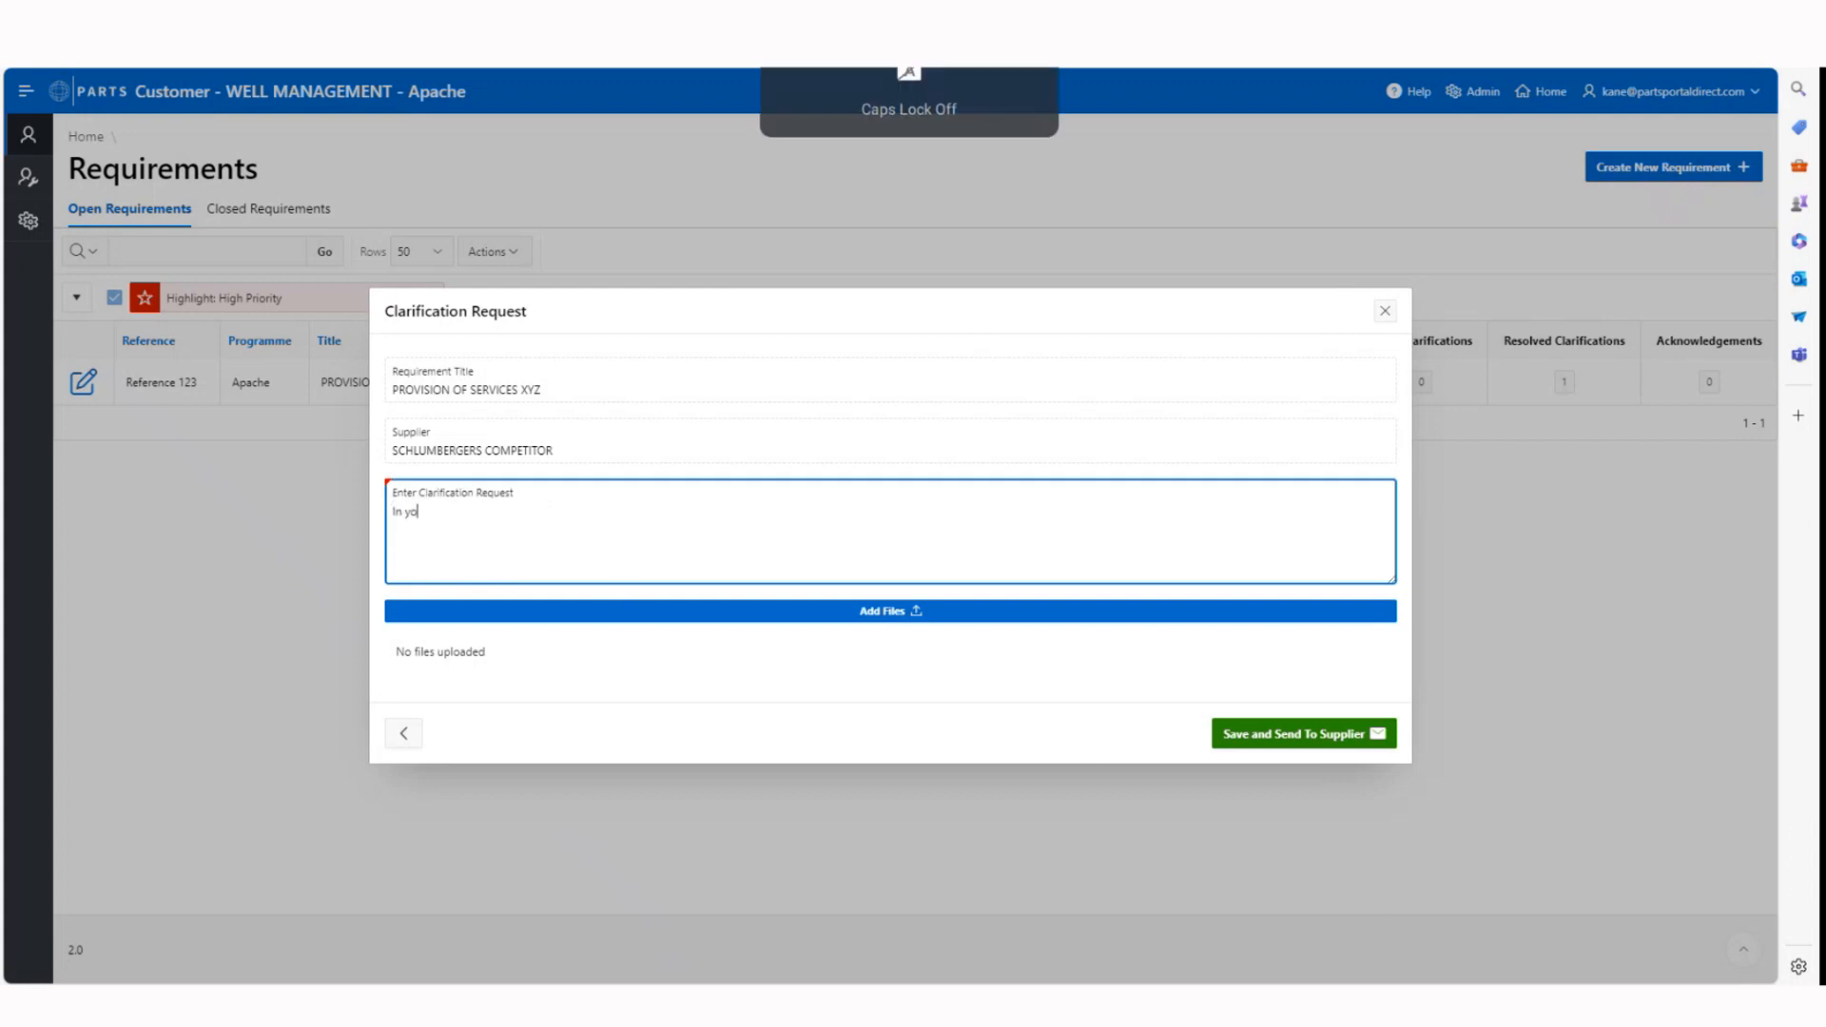
pyautogui.write('ur bid yo')
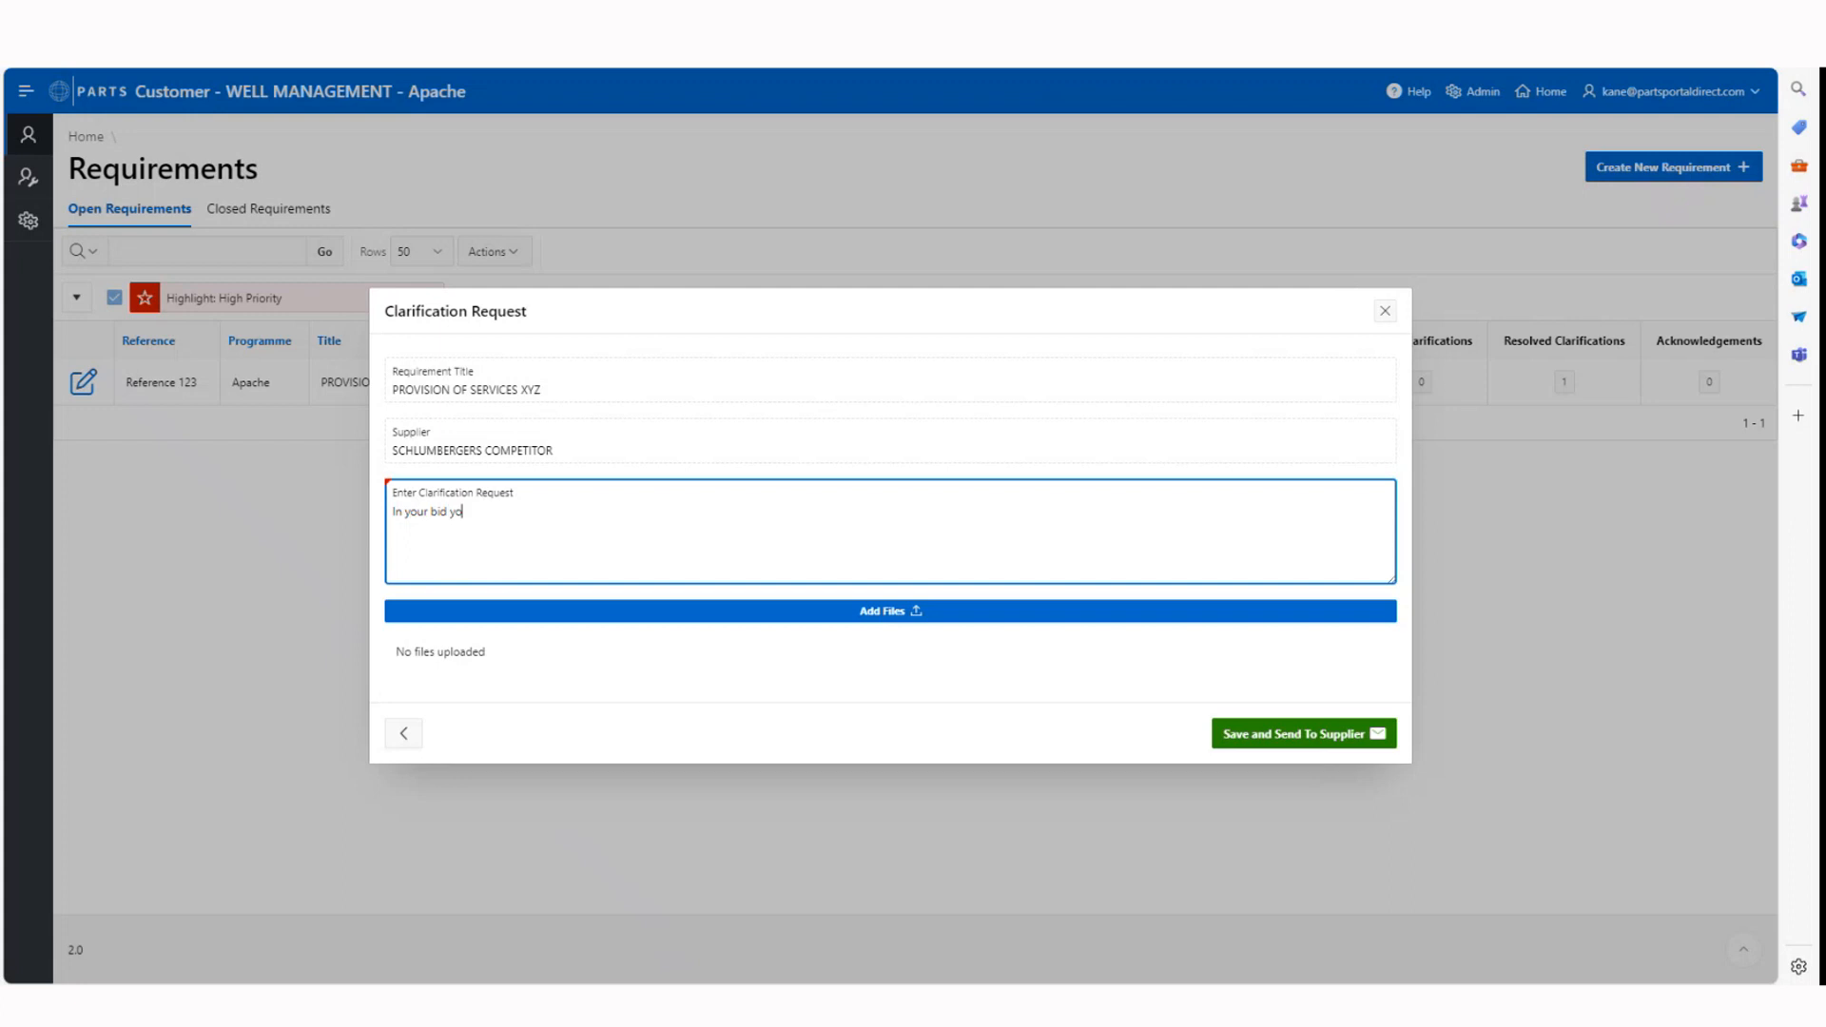
pyautogui.write('u reference')
pyautogui.press('capslock')
pyautogui.write('X')
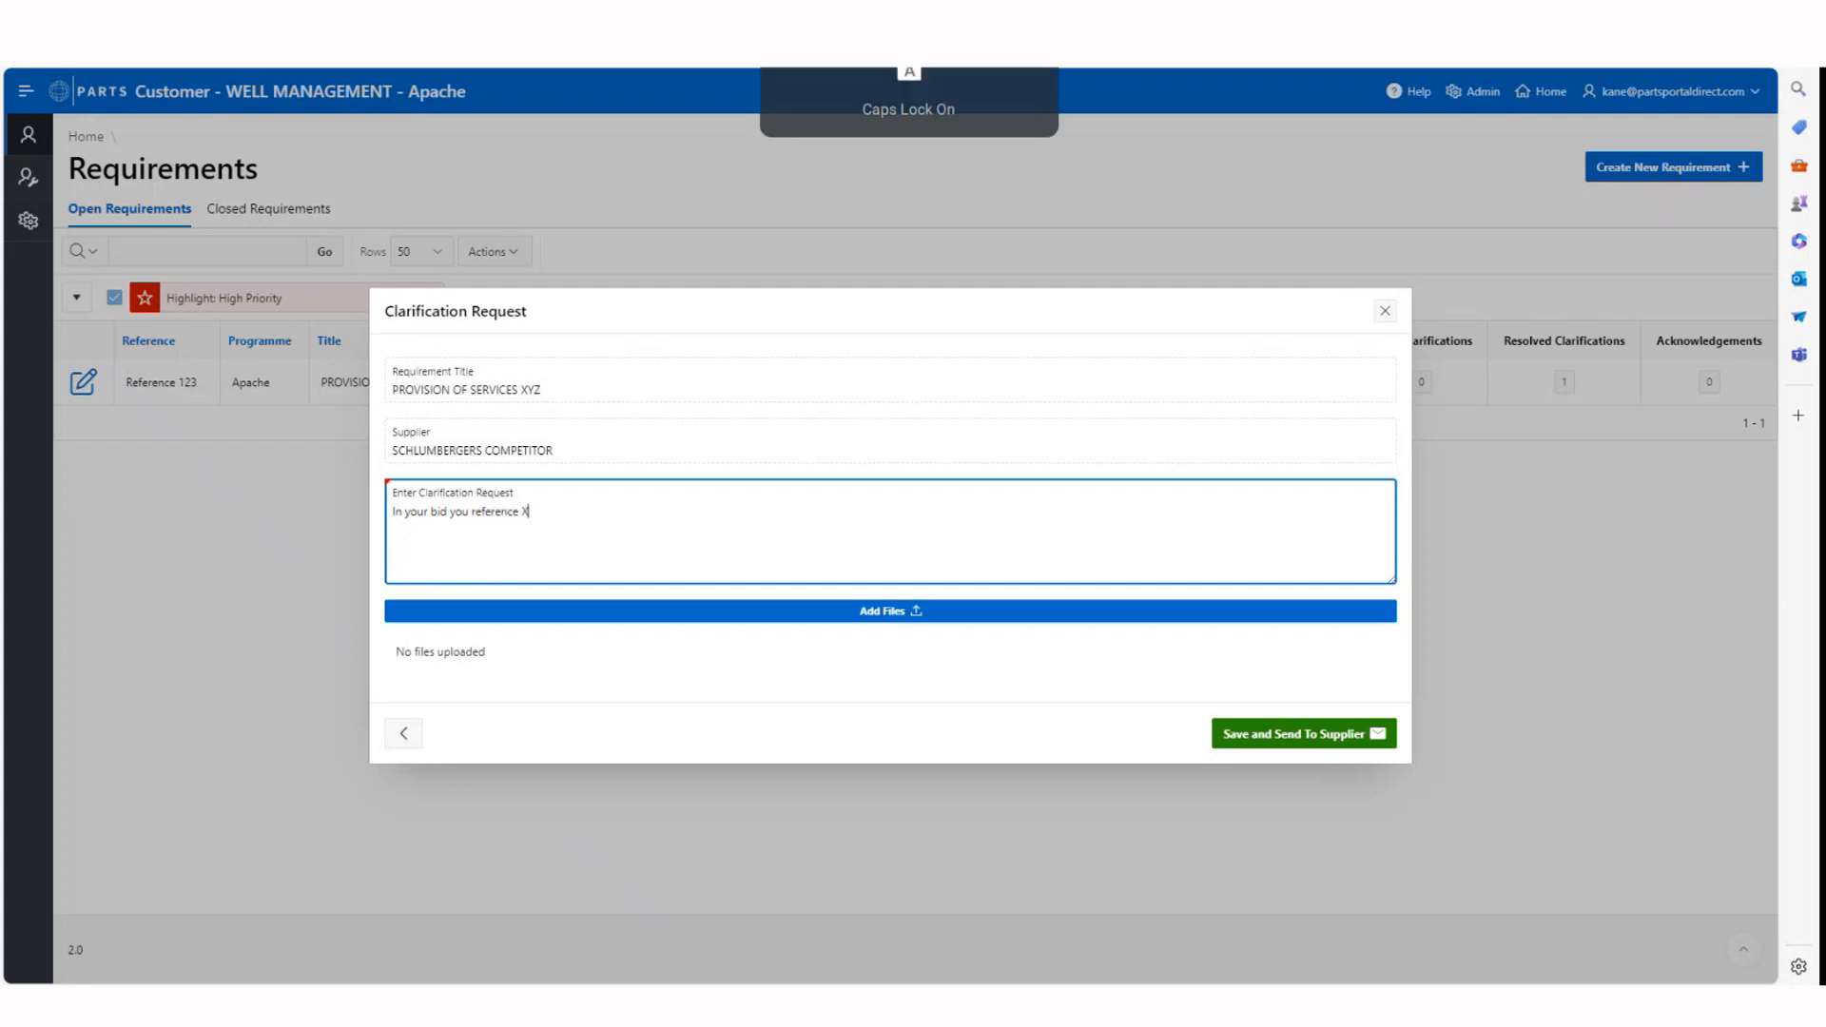
pyautogui.write('YZ')
pyautogui.press('capslock')
pyautogui.write(', can y')
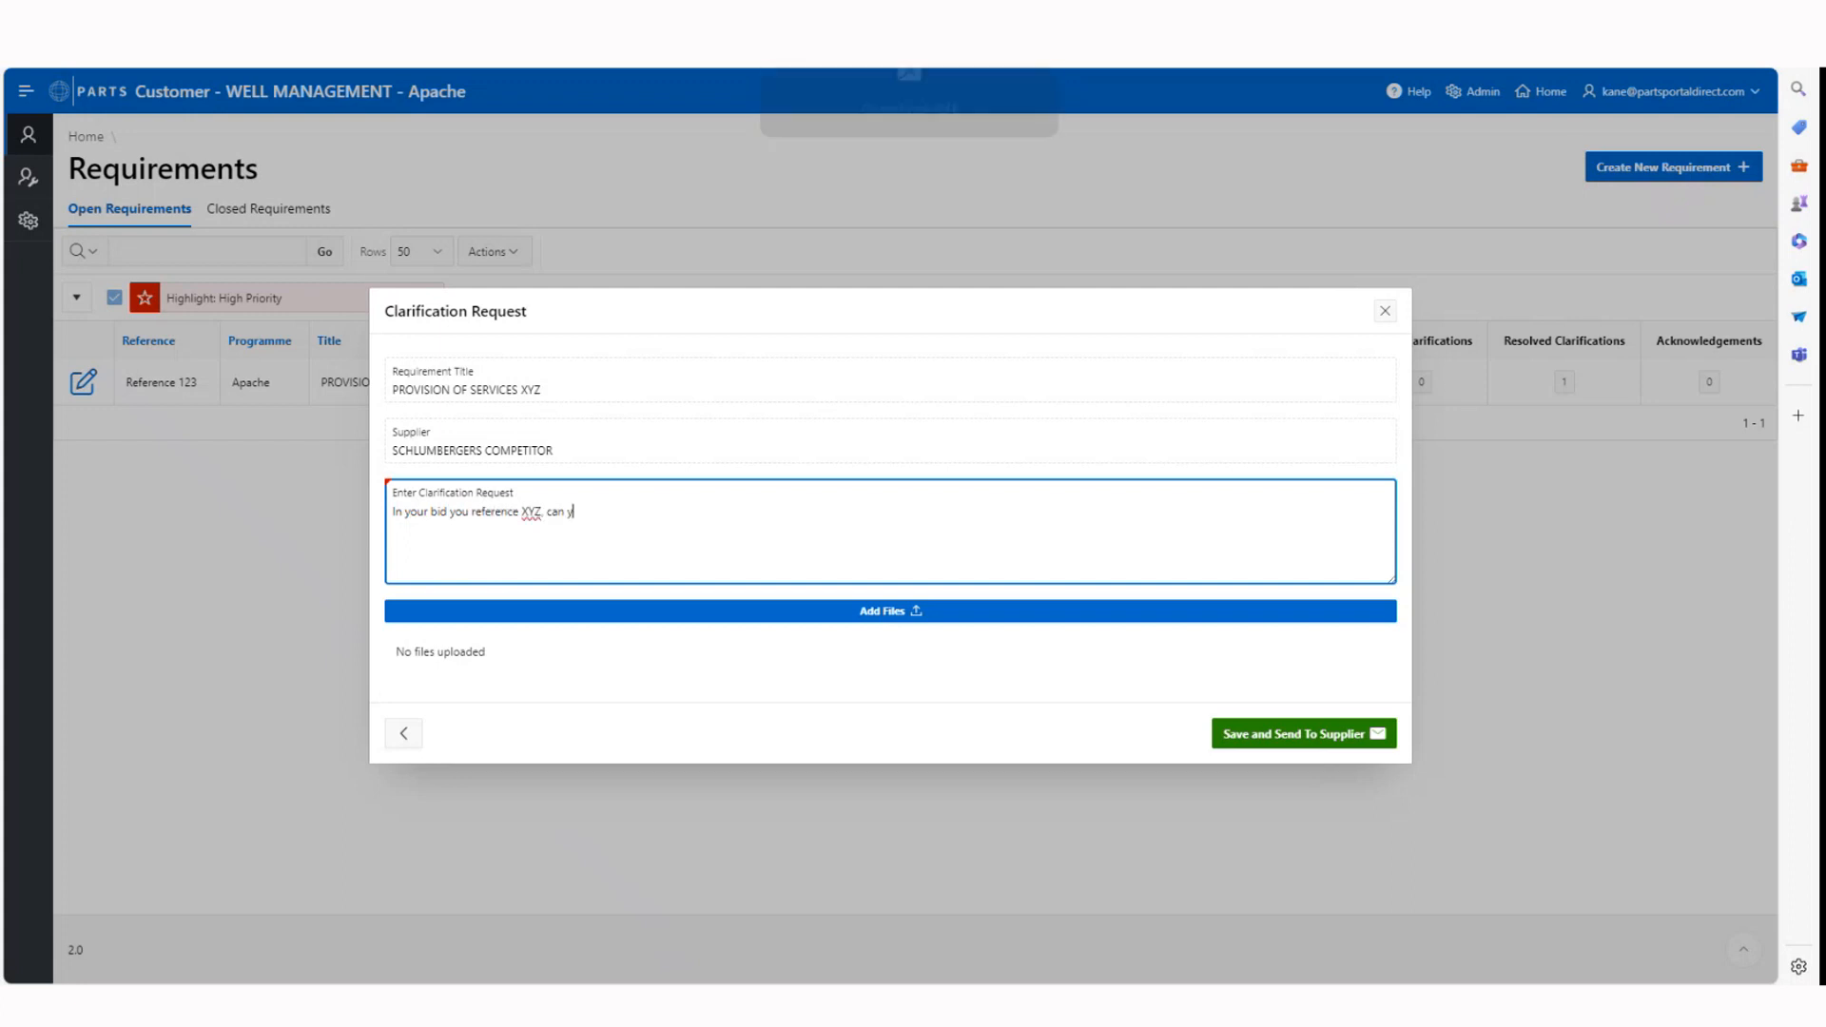
pyautogui.write('ou confirm if')
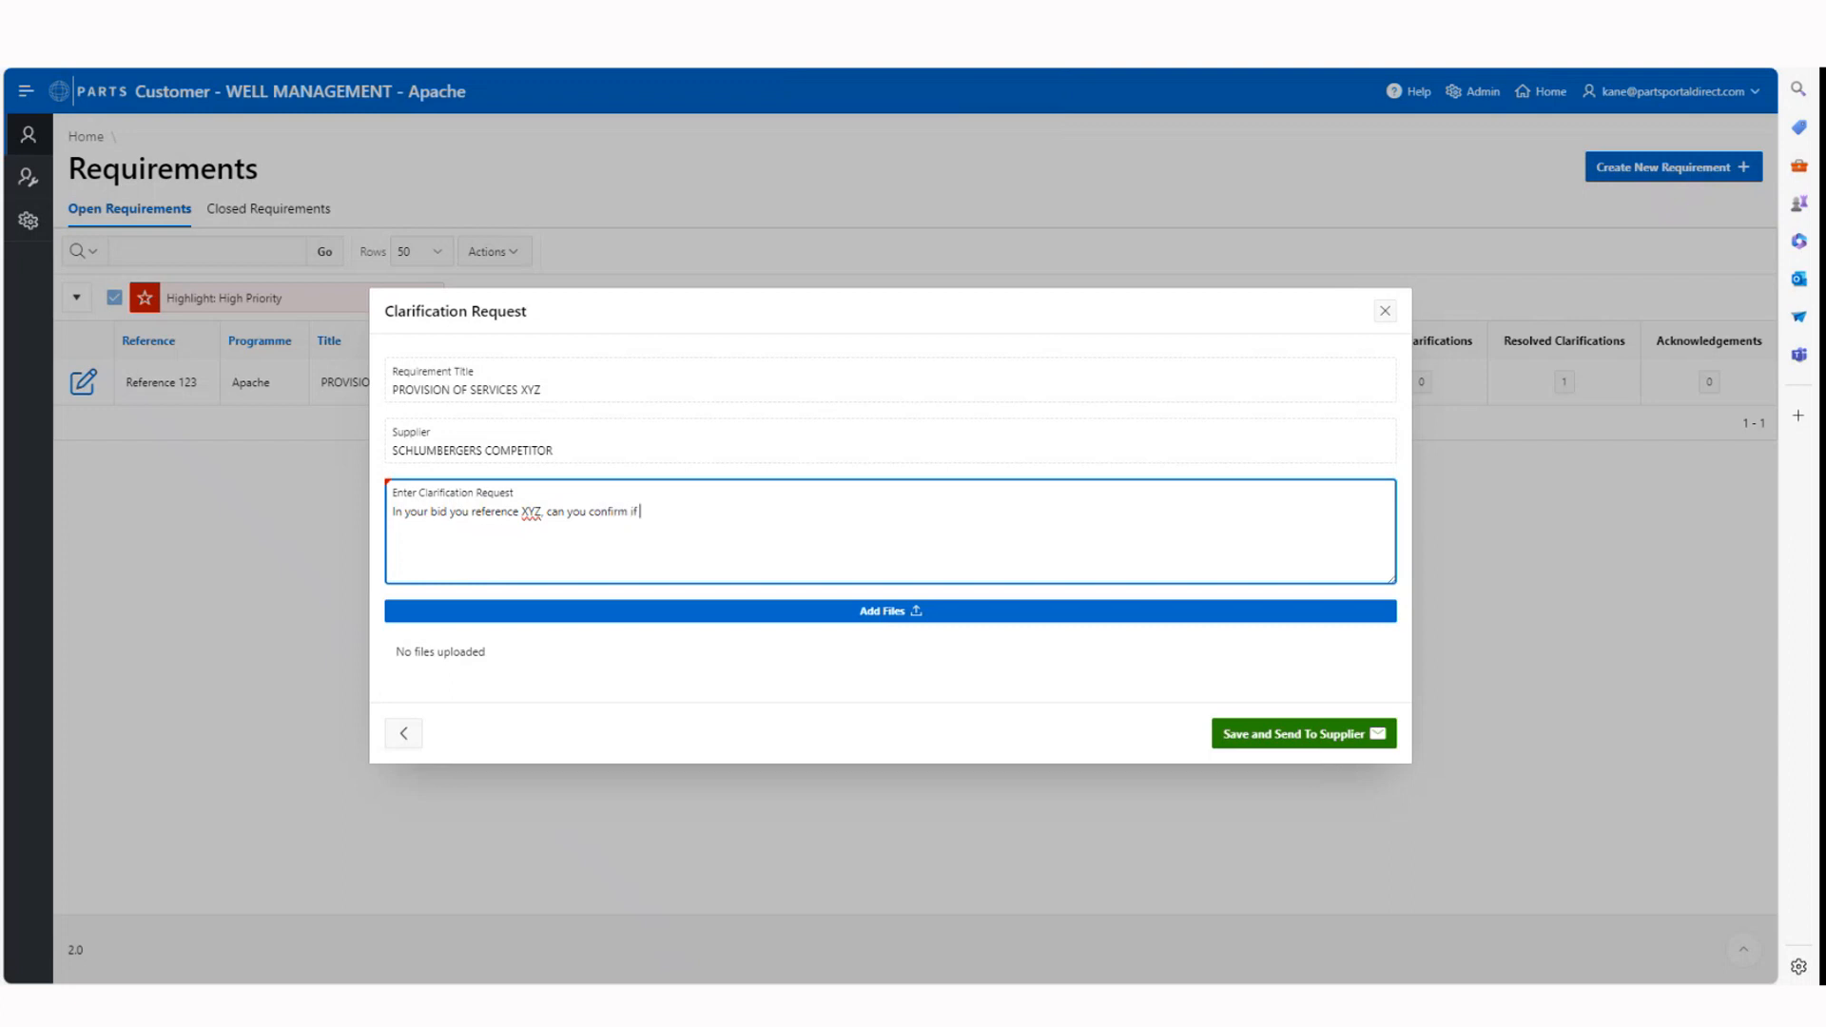
pyautogui.write(' this is correct?')
pyautogui.click(1284, 740)
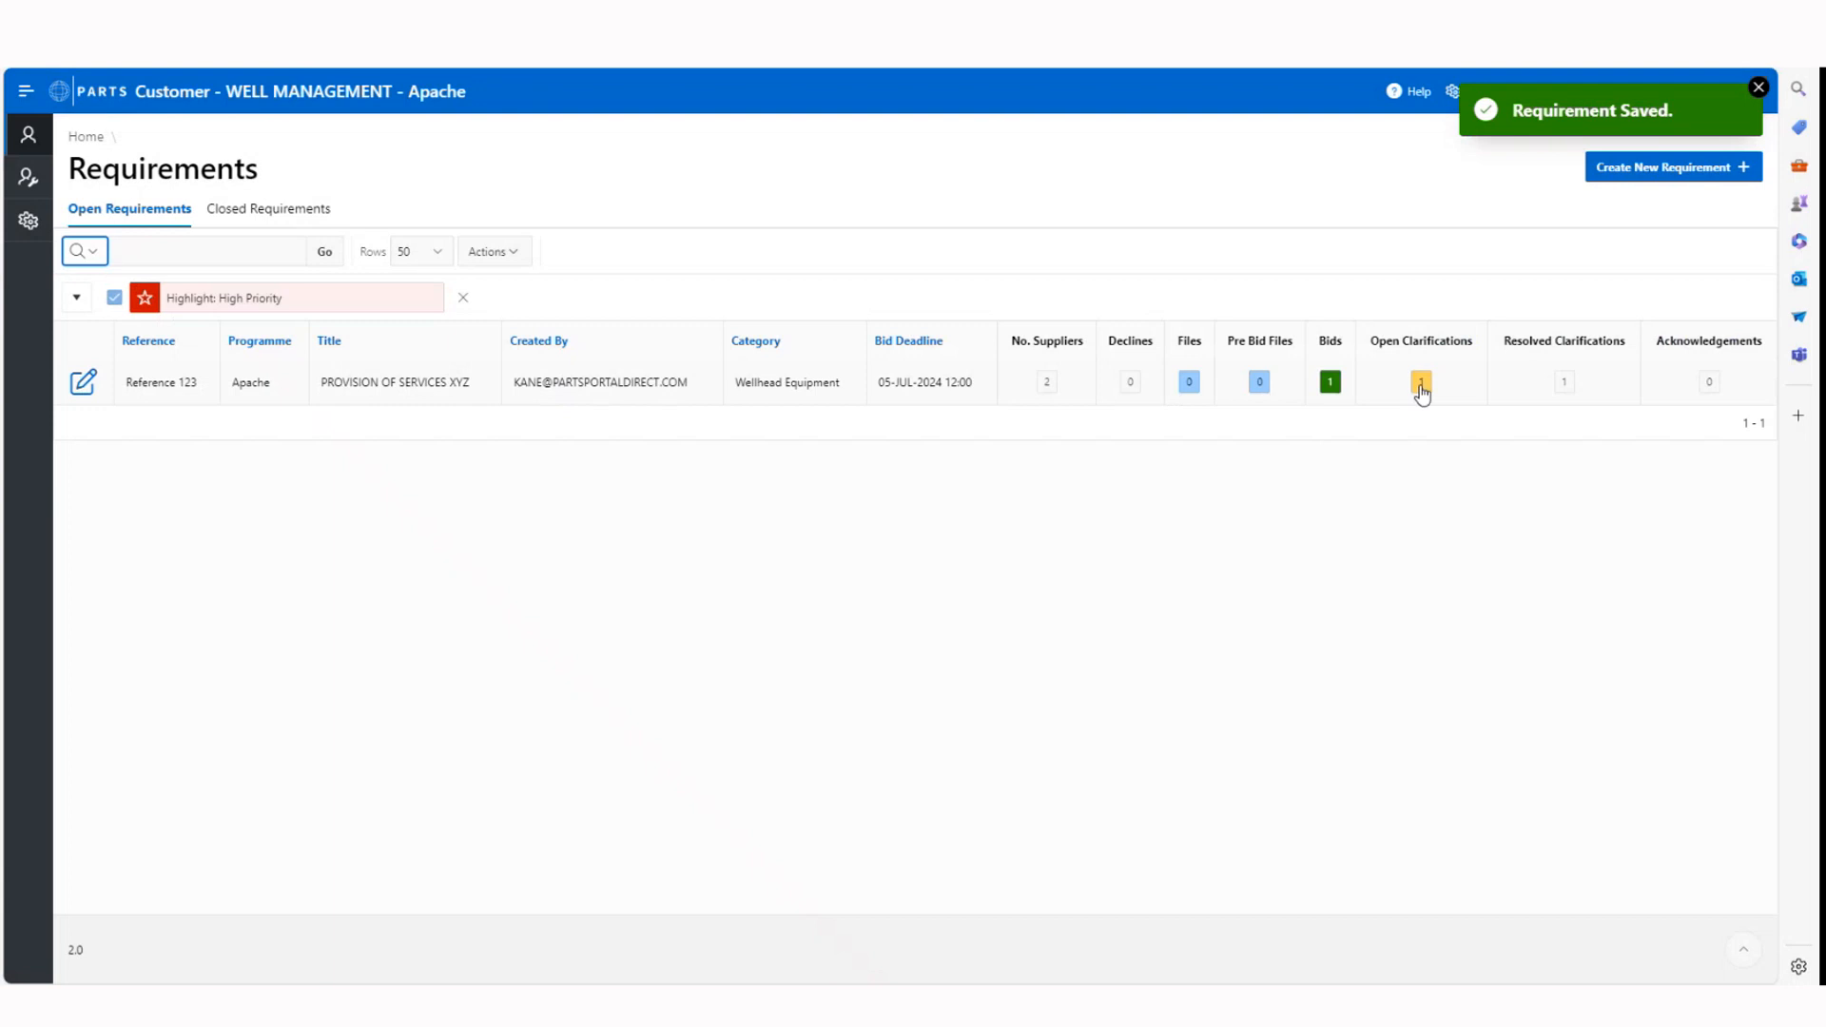
# Open the clarifications for Reference 123 and check which party raised each one
pyautogui.click(1420, 385)
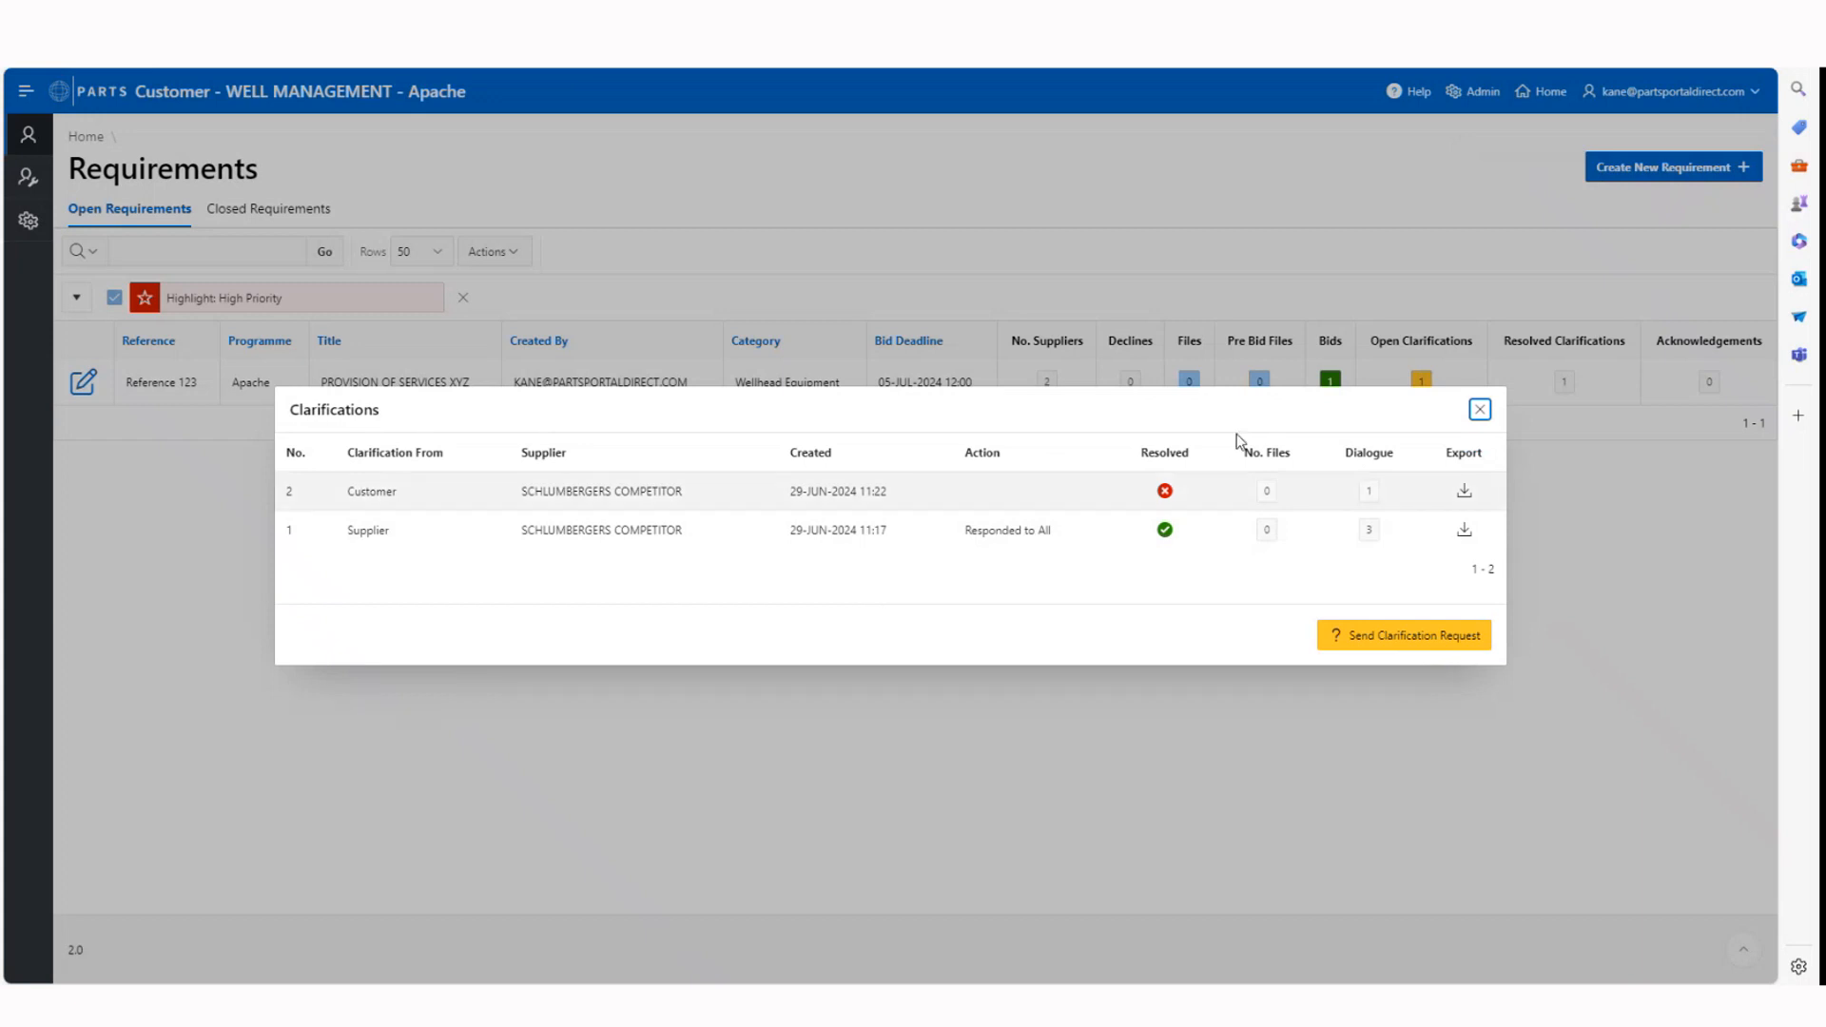
pyautogui.moveTo(348, 491); pyautogui.dragTo(381, 491)
pyautogui.click(381, 491)
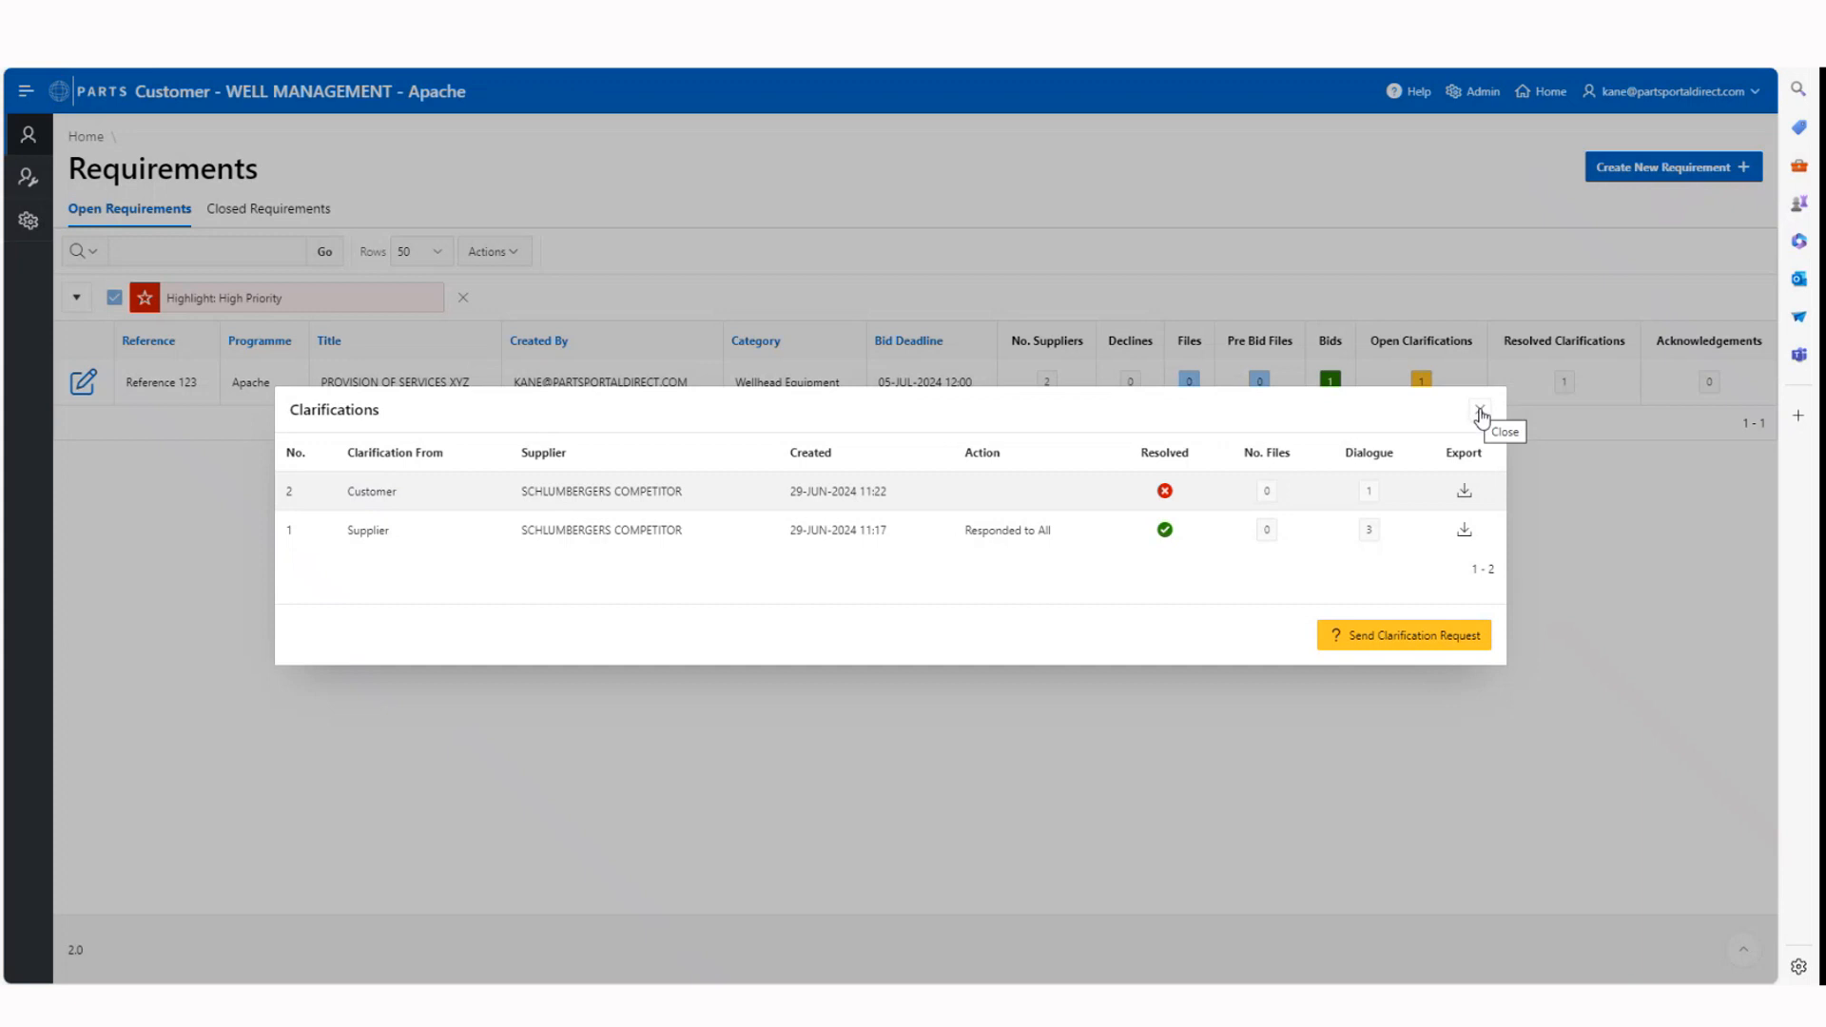
pyautogui.doubleClick(378, 530)
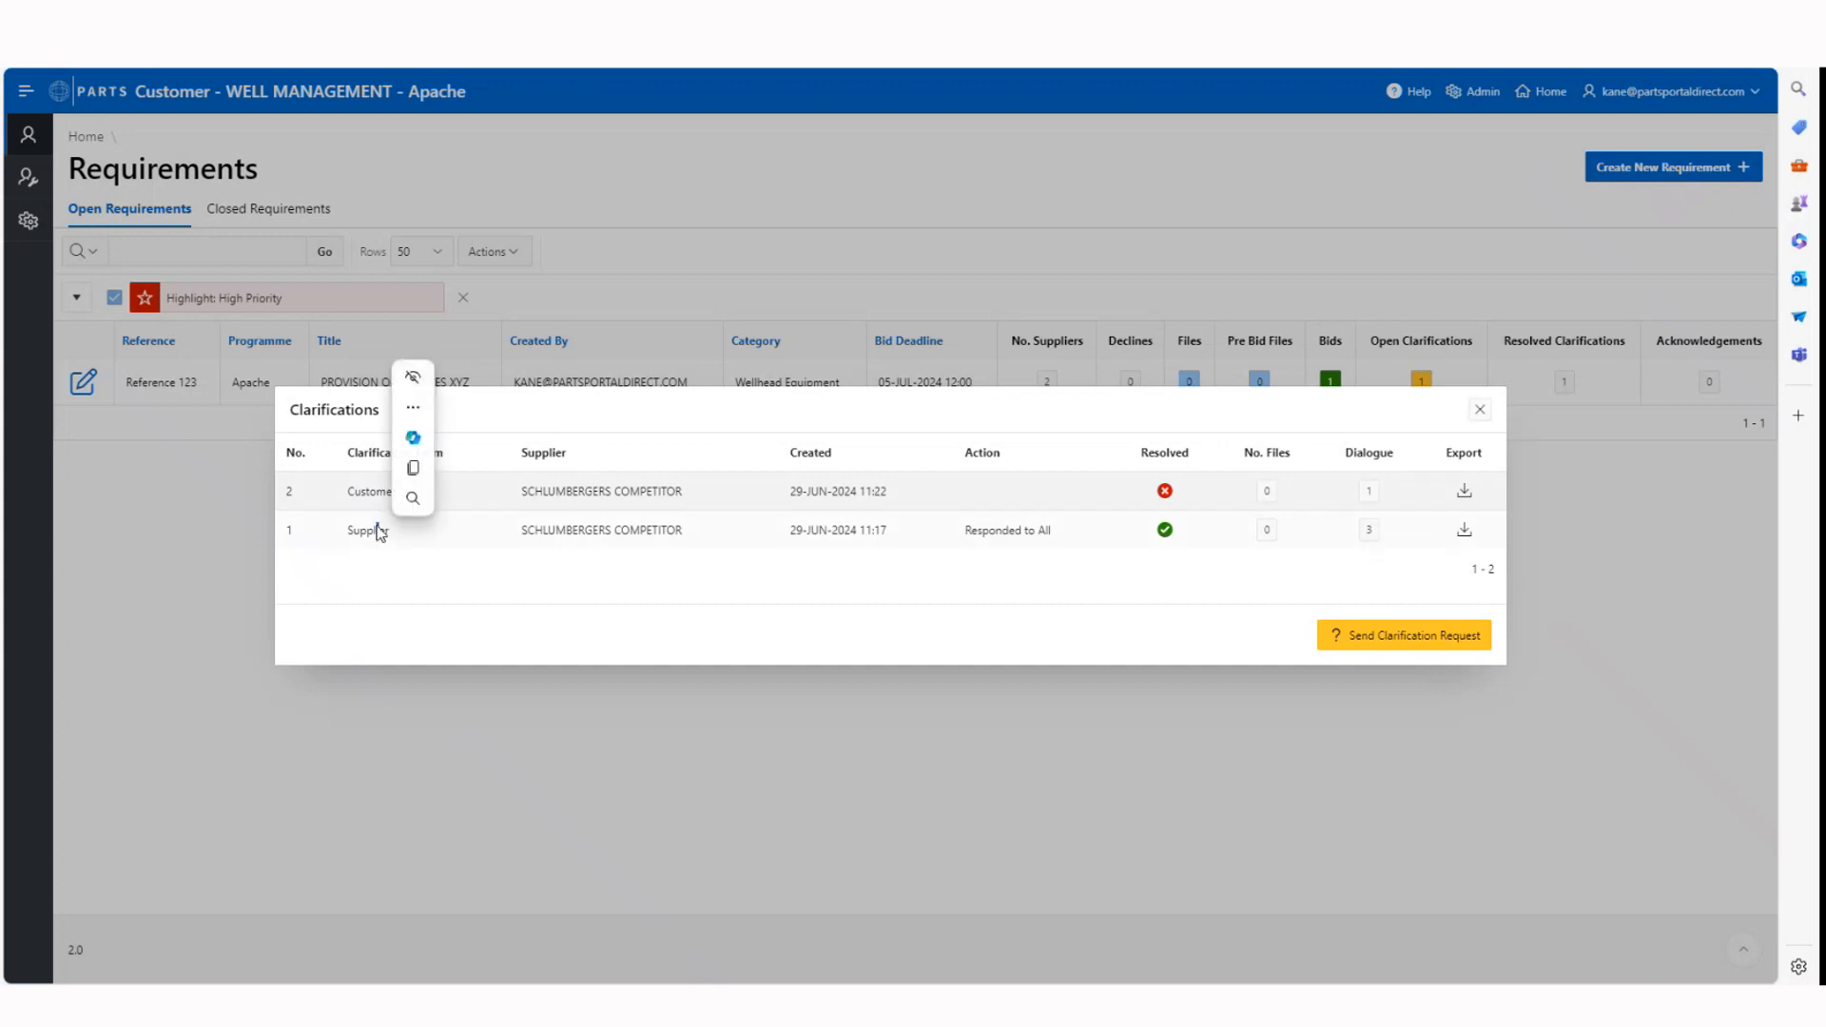